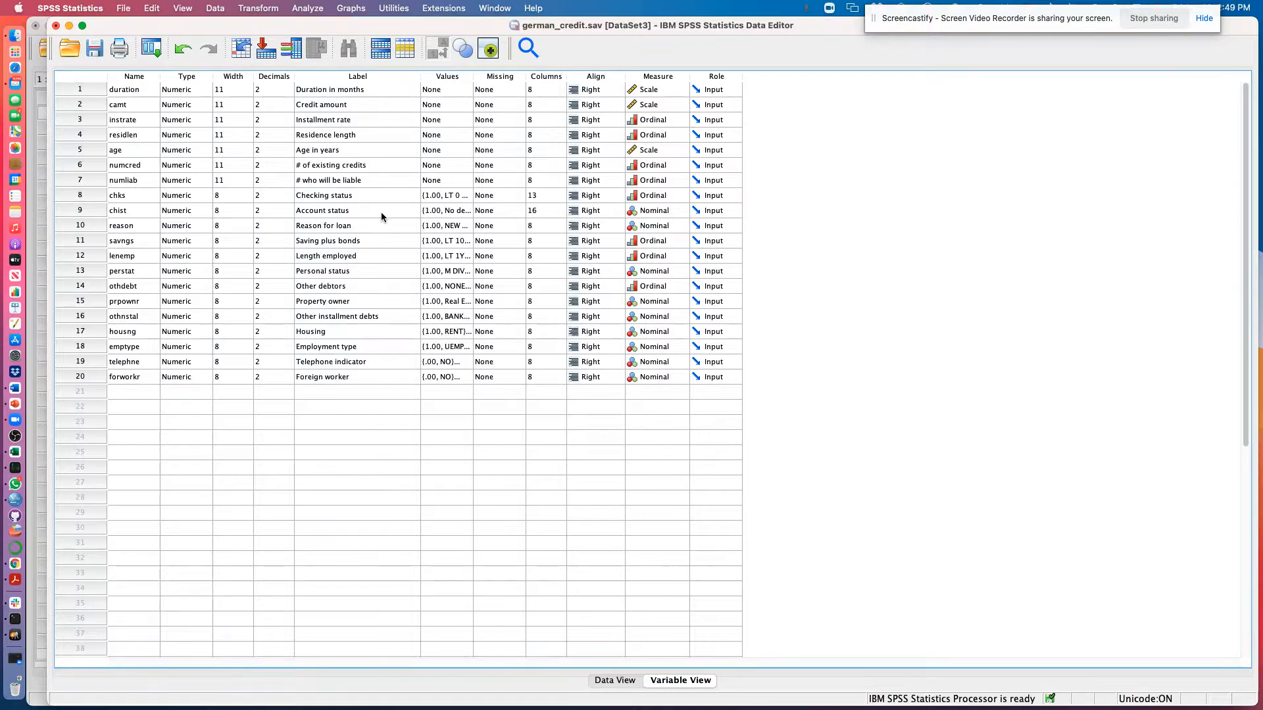
Run descriptive statistics for the Account status (chist) variable
{"action": "left_click", "coordinate": [79, 210]}
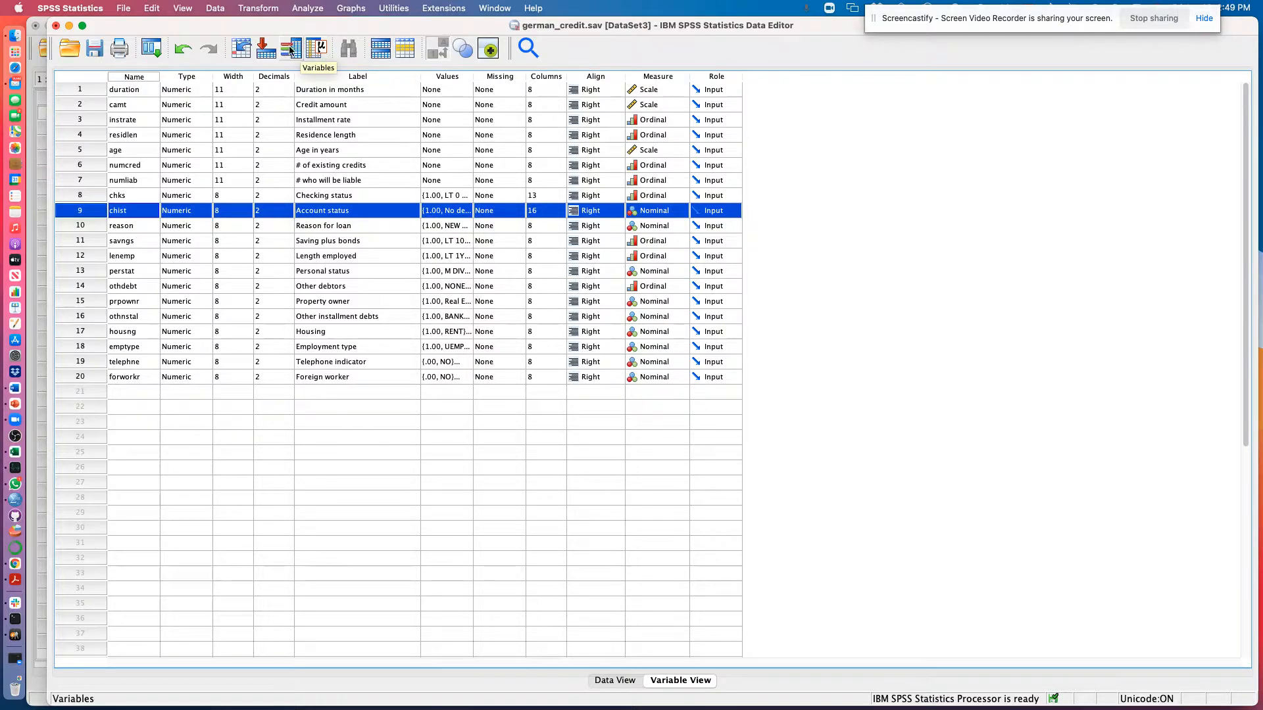
{"action": "left_click", "coordinate": [313, 49]}
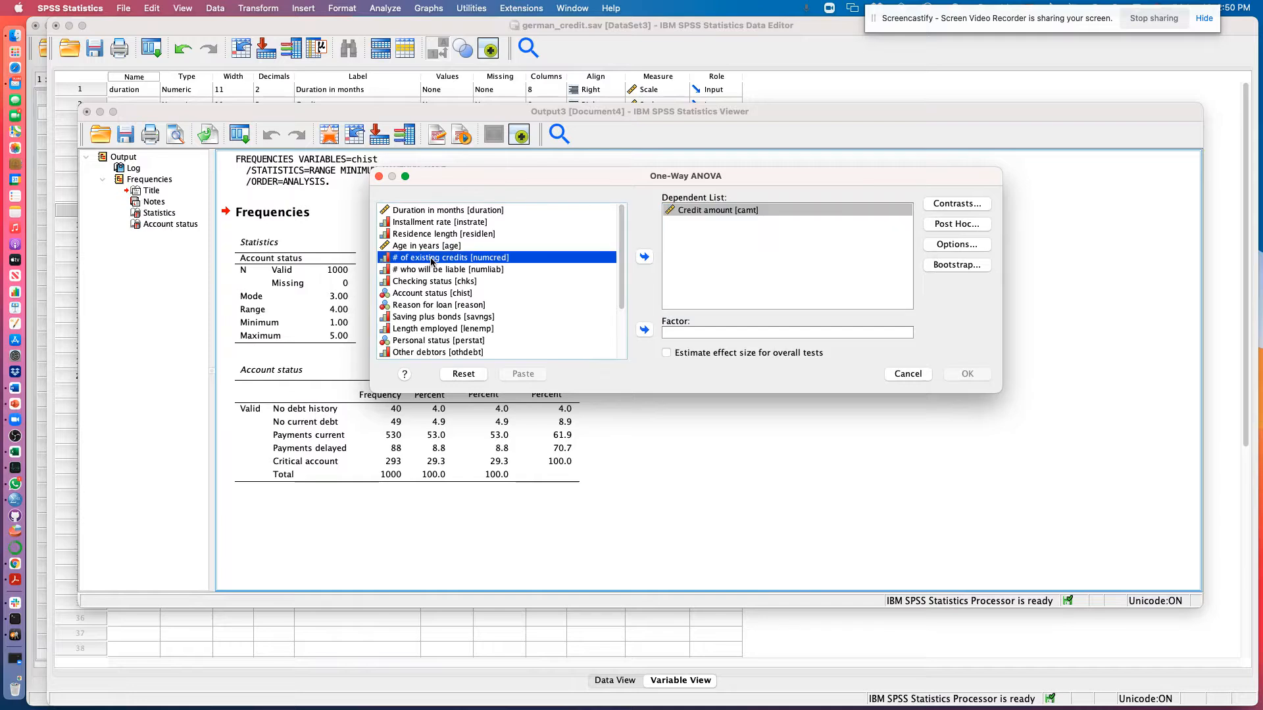
Run a one-way ANOVA of Credit amount with # of existing credits as the factor, including descriptive statistics
{"action": "left_click", "coordinate": [647, 327]}
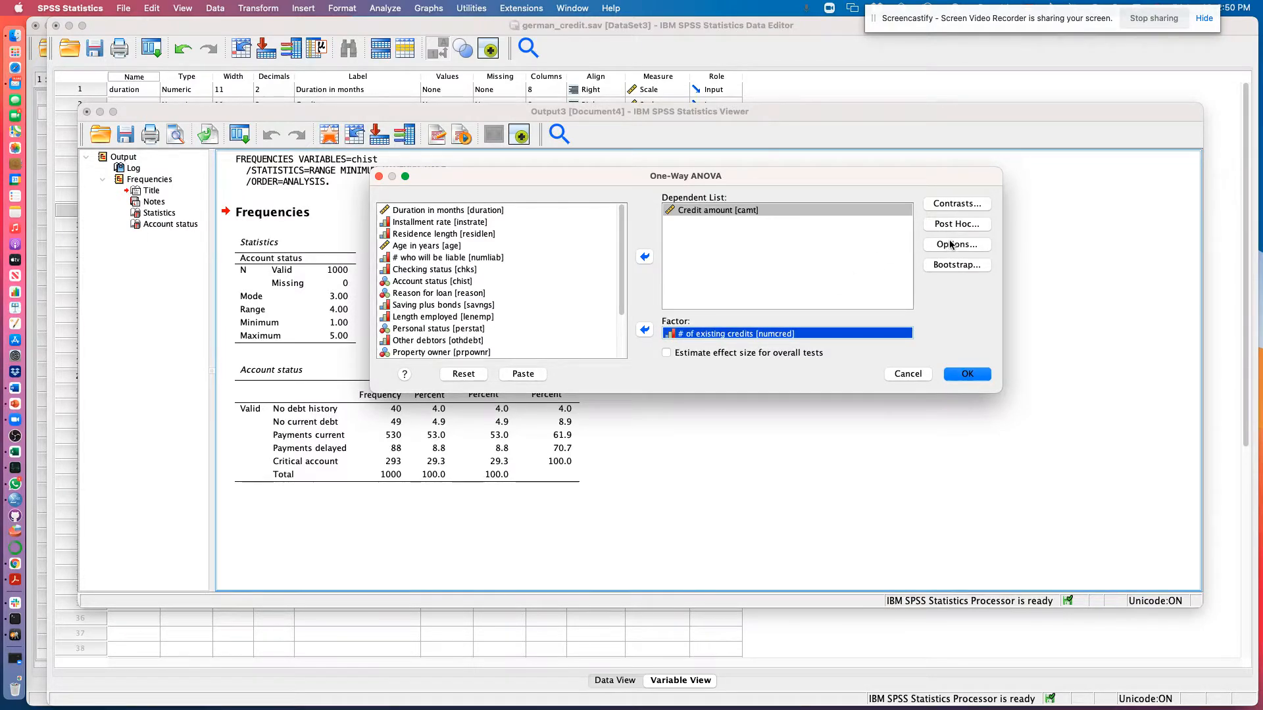
{"action": "key", "text": "Return"}
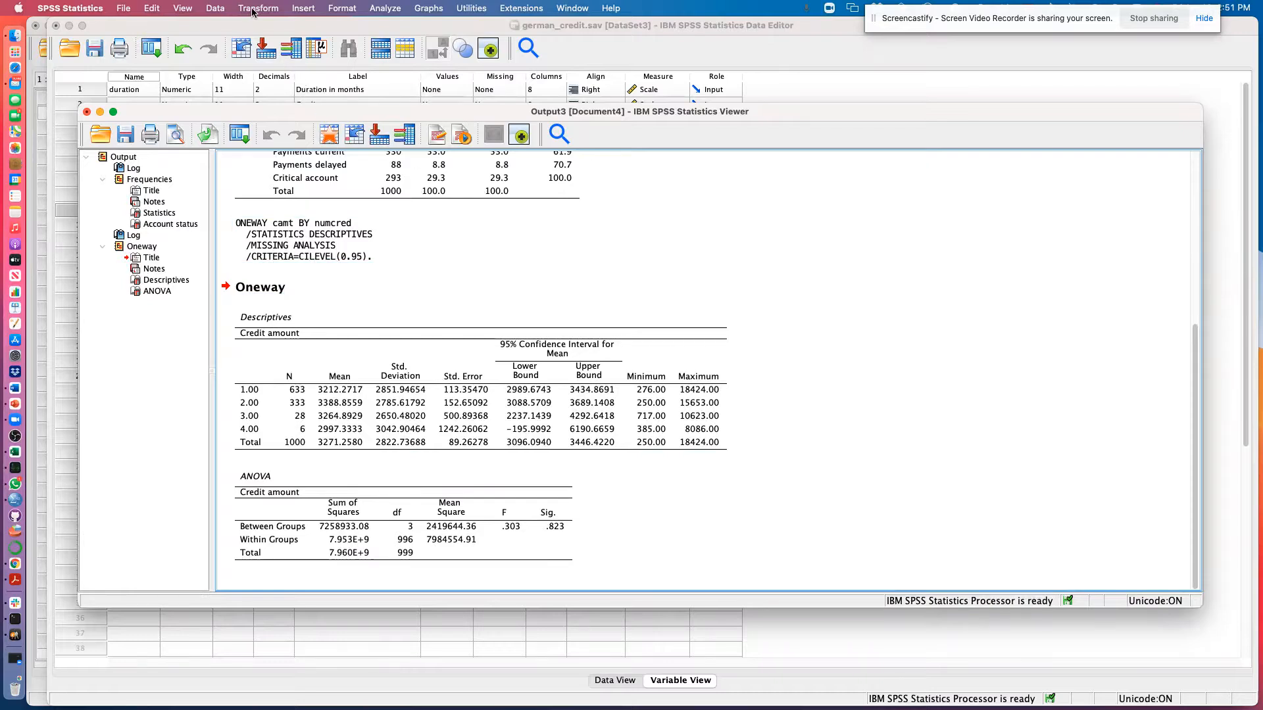
Run another one-way ANOVA of Credit amount, using Residence length as the factor instead of # of existing credits
{"action": "left_click", "coordinate": [383, 10]}
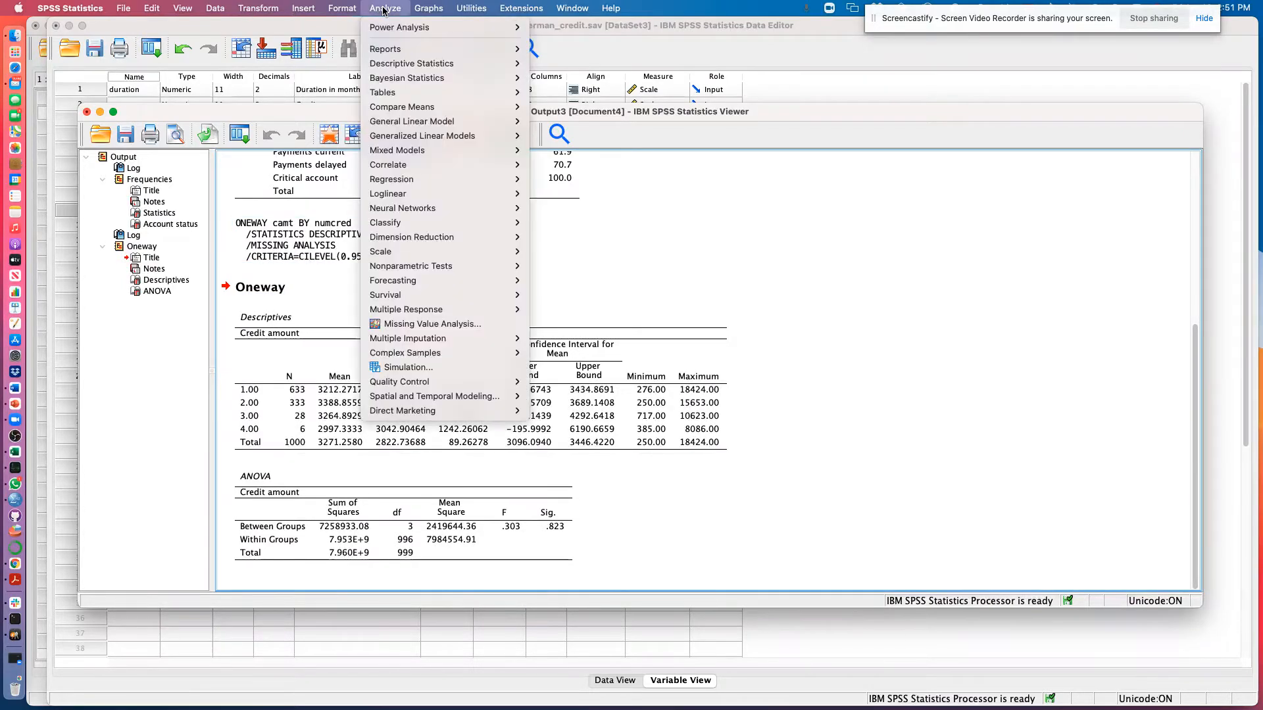
{"action": "mouse_move", "coordinate": [407, 62]}
{"action": "mouse_move", "coordinate": [419, 110]}
{"action": "left_click", "coordinate": [587, 179]}
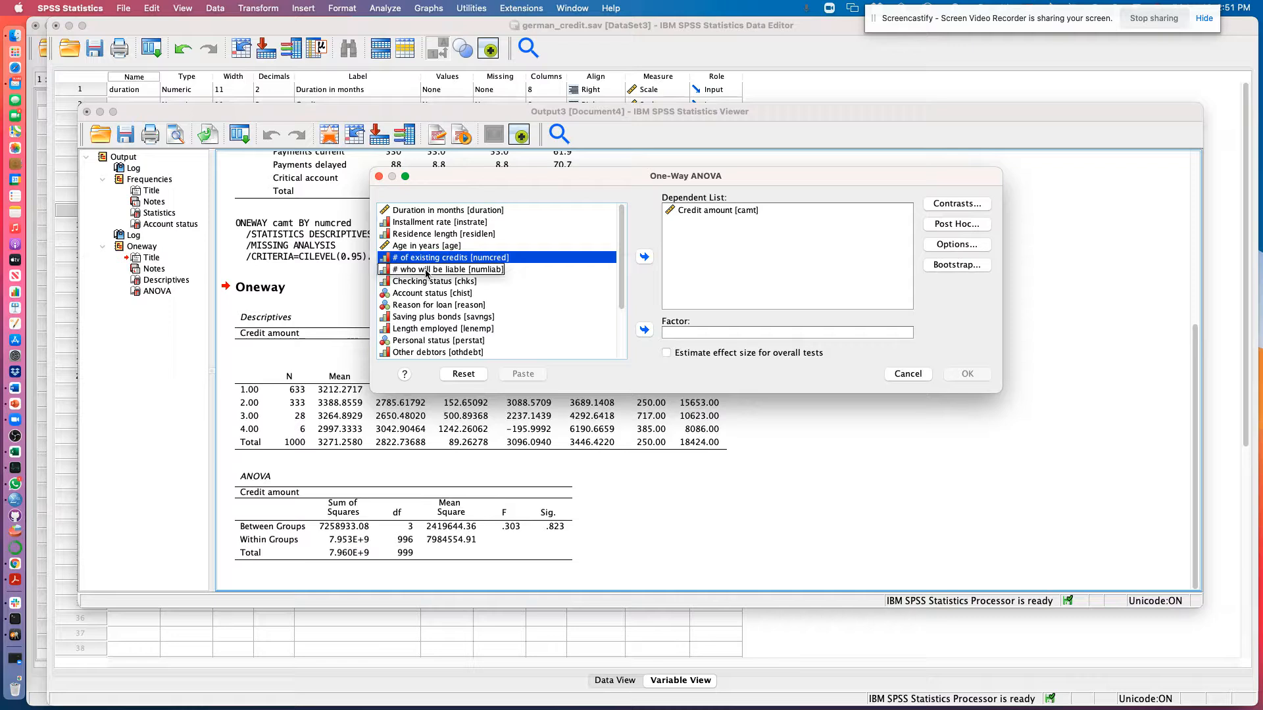
{"action": "left_click", "coordinate": [434, 235]}
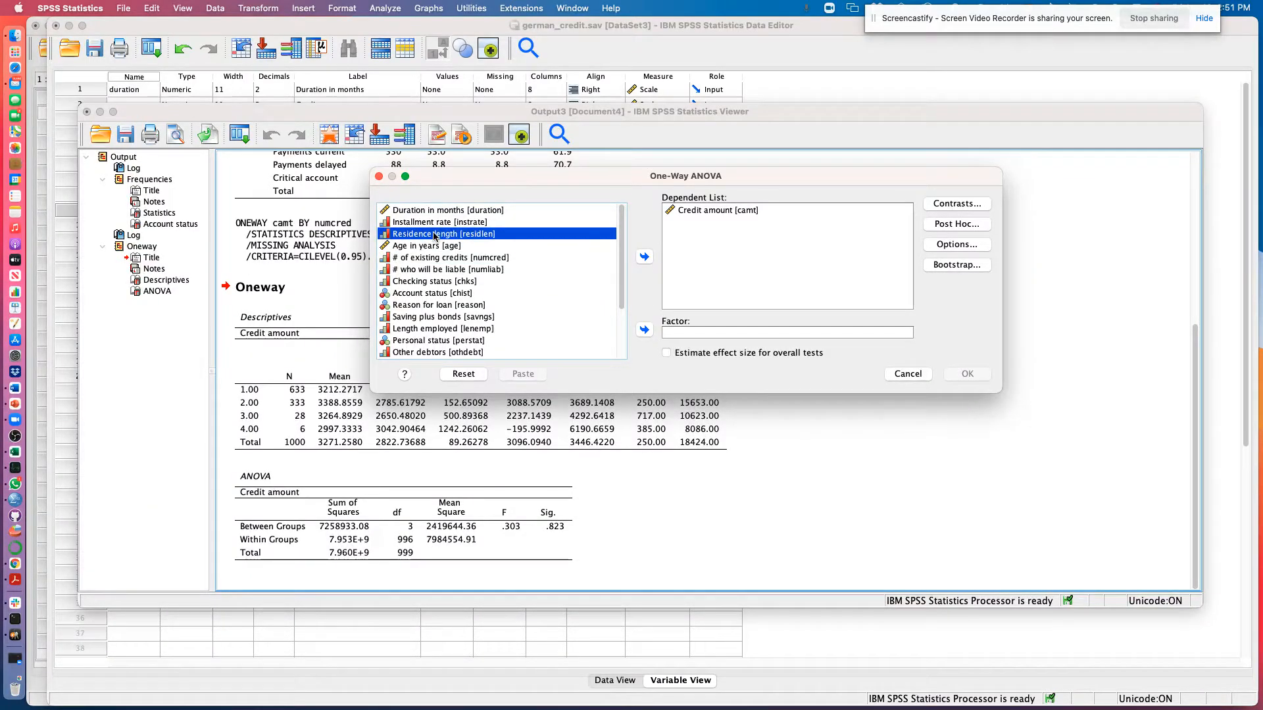
{"action": "left_click", "coordinate": [646, 331]}
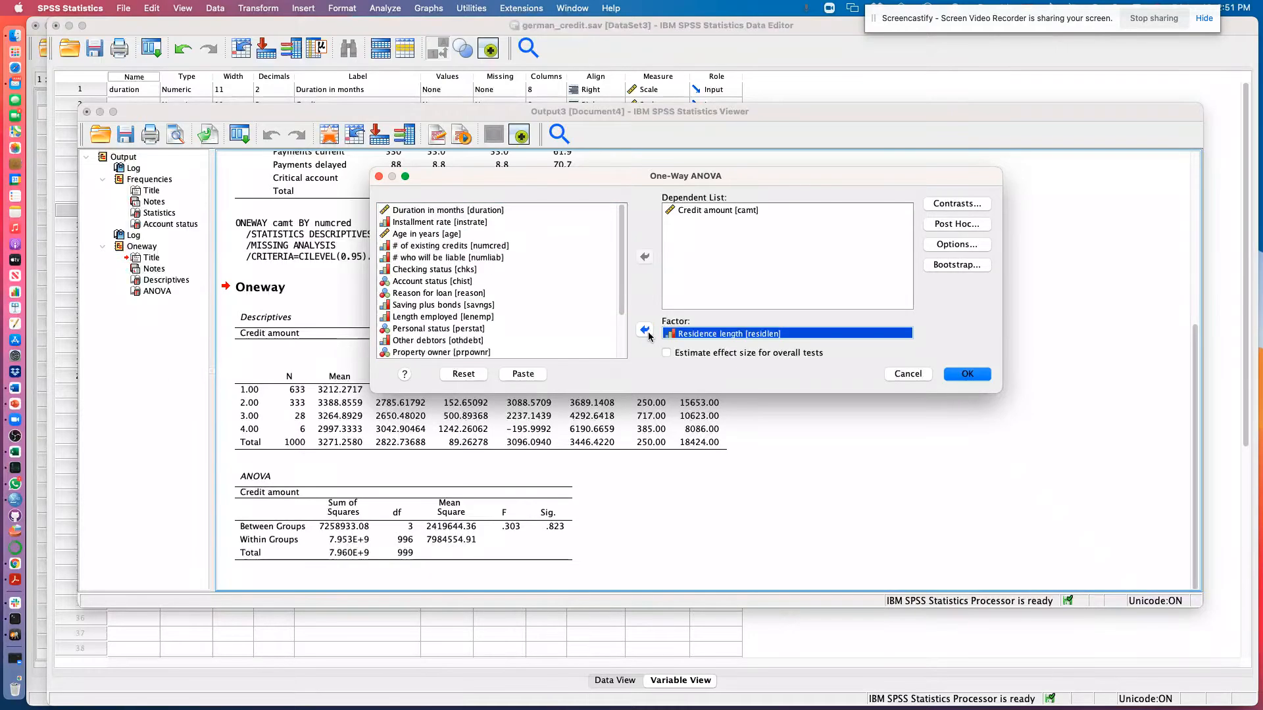
{"action": "left_click", "coordinate": [763, 207]}
{"action": "left_click", "coordinate": [699, 335]}
{"action": "left_click", "coordinate": [702, 210]}
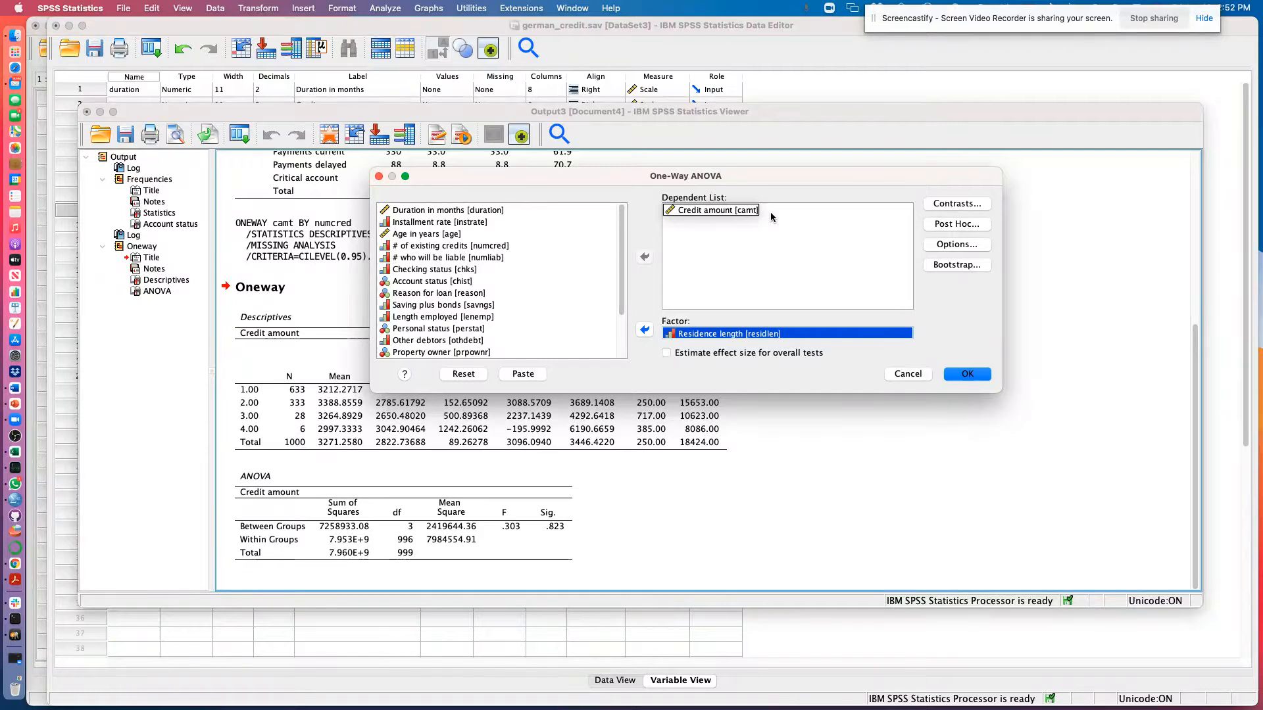
{"action": "left_click", "coordinate": [966, 373]}
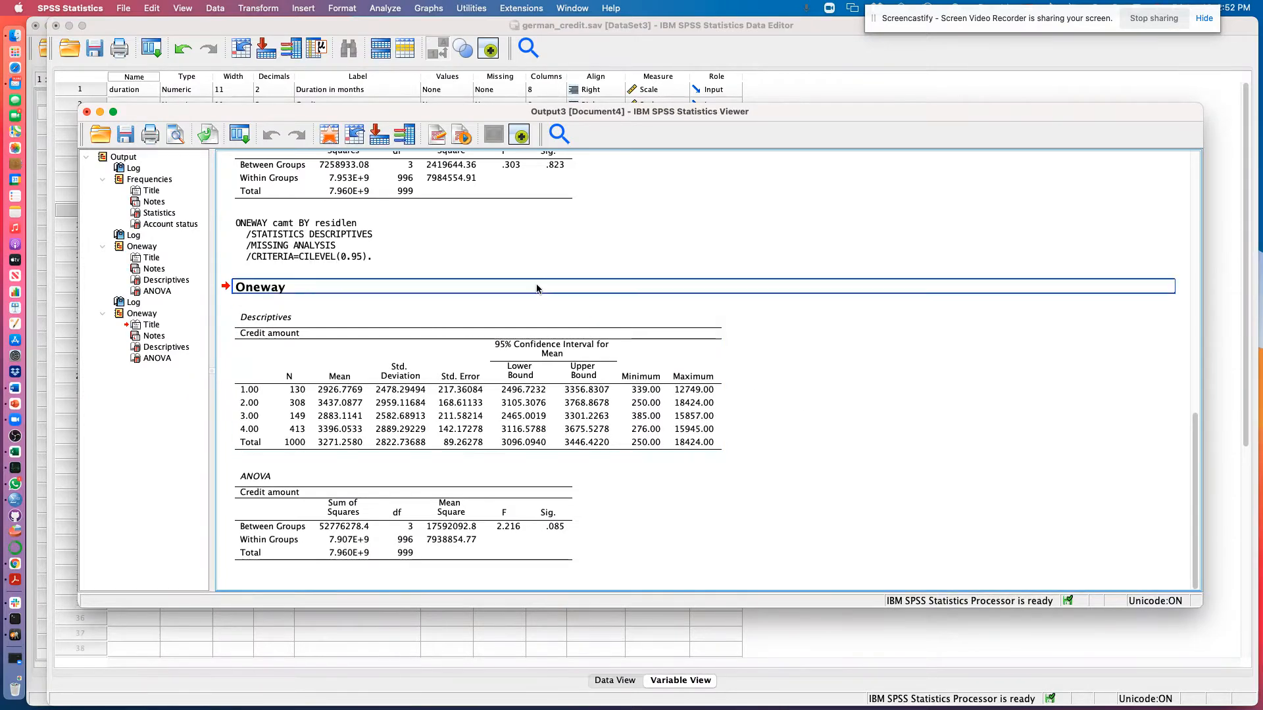
Reopen the One-Way ANOVA setup and remove Residence length as the factor
{"action": "left_click", "coordinate": [385, 8]}
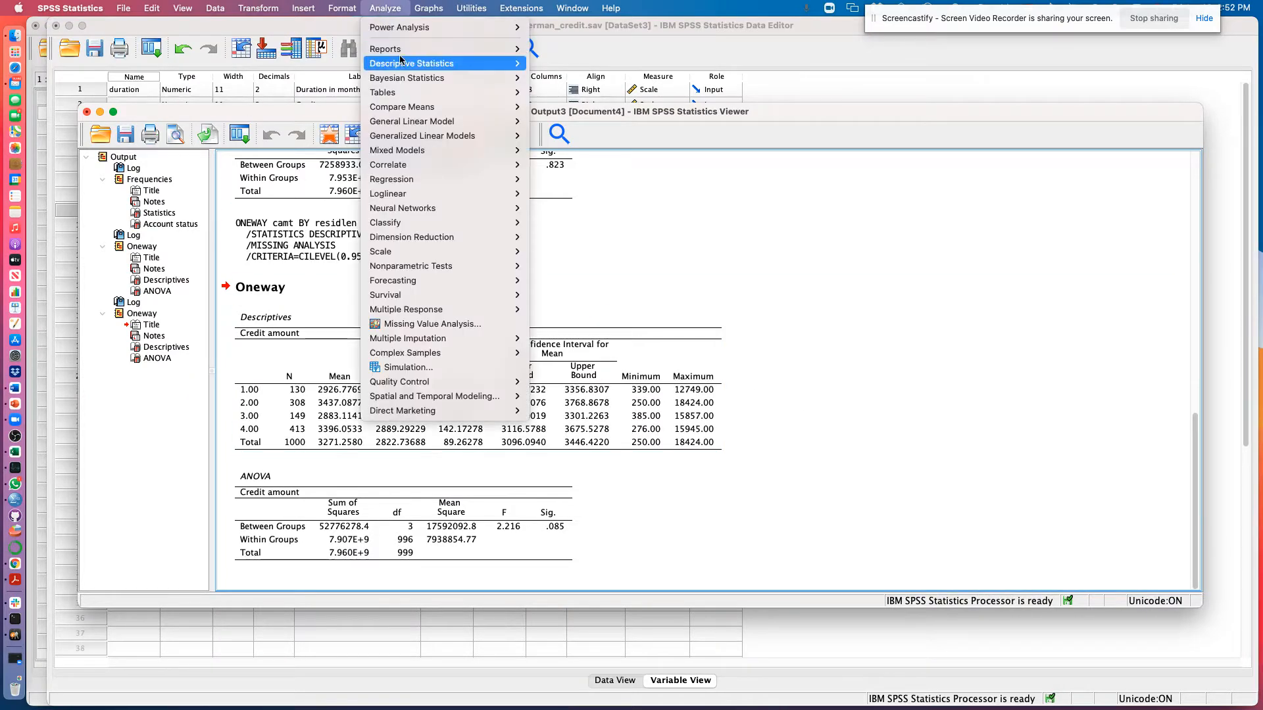
{"action": "mouse_move", "coordinate": [488, 107]}
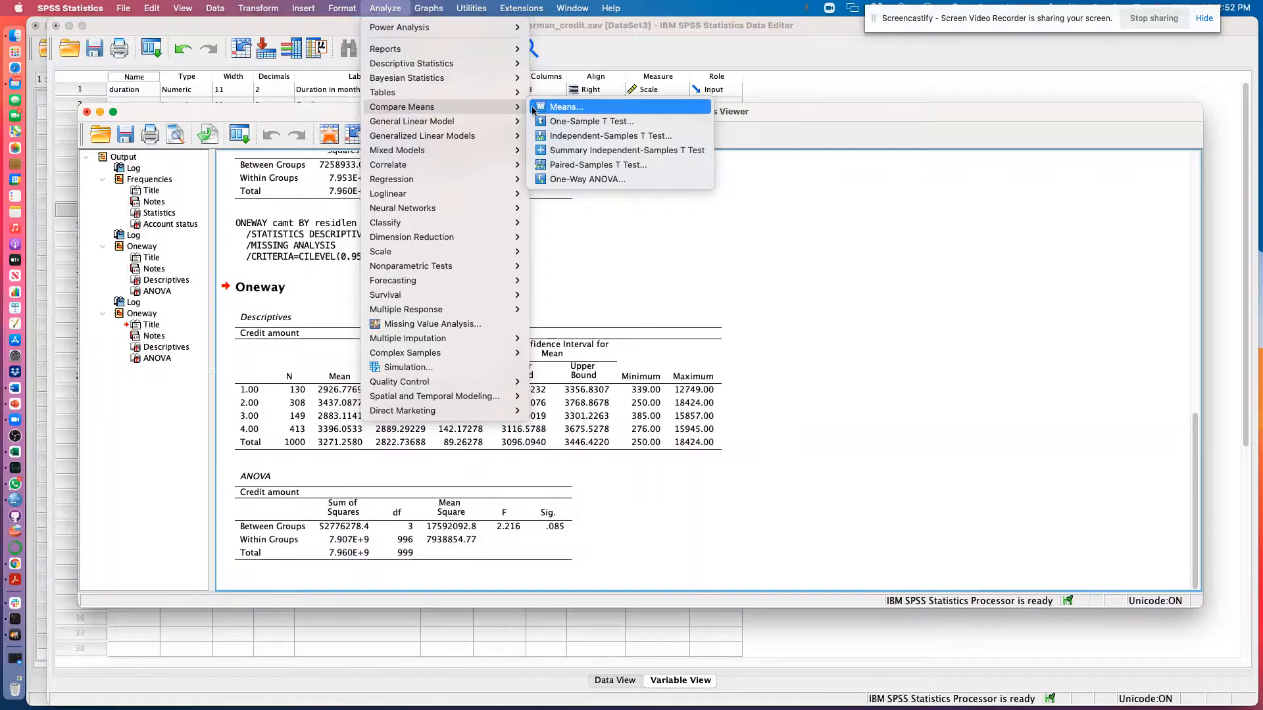
{"action": "left_click", "coordinate": [592, 178]}
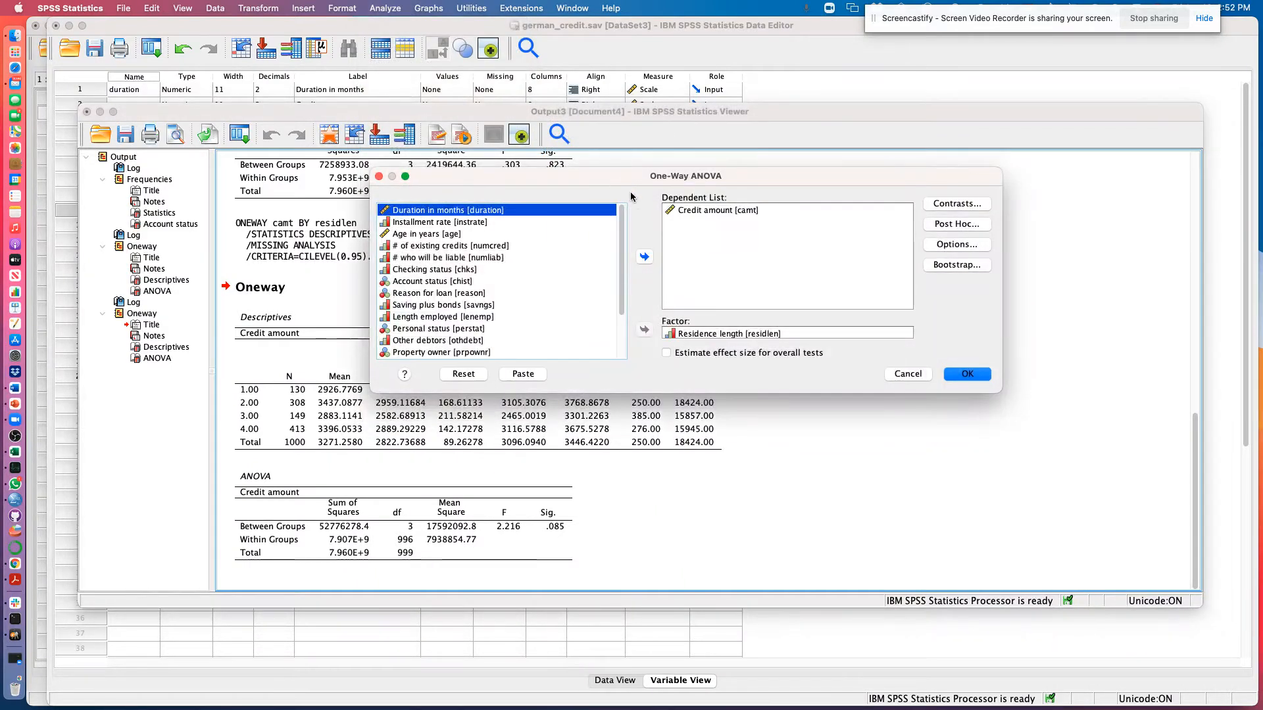
{"action": "left_click", "coordinate": [714, 333]}
{"action": "left_click", "coordinate": [644, 329]}
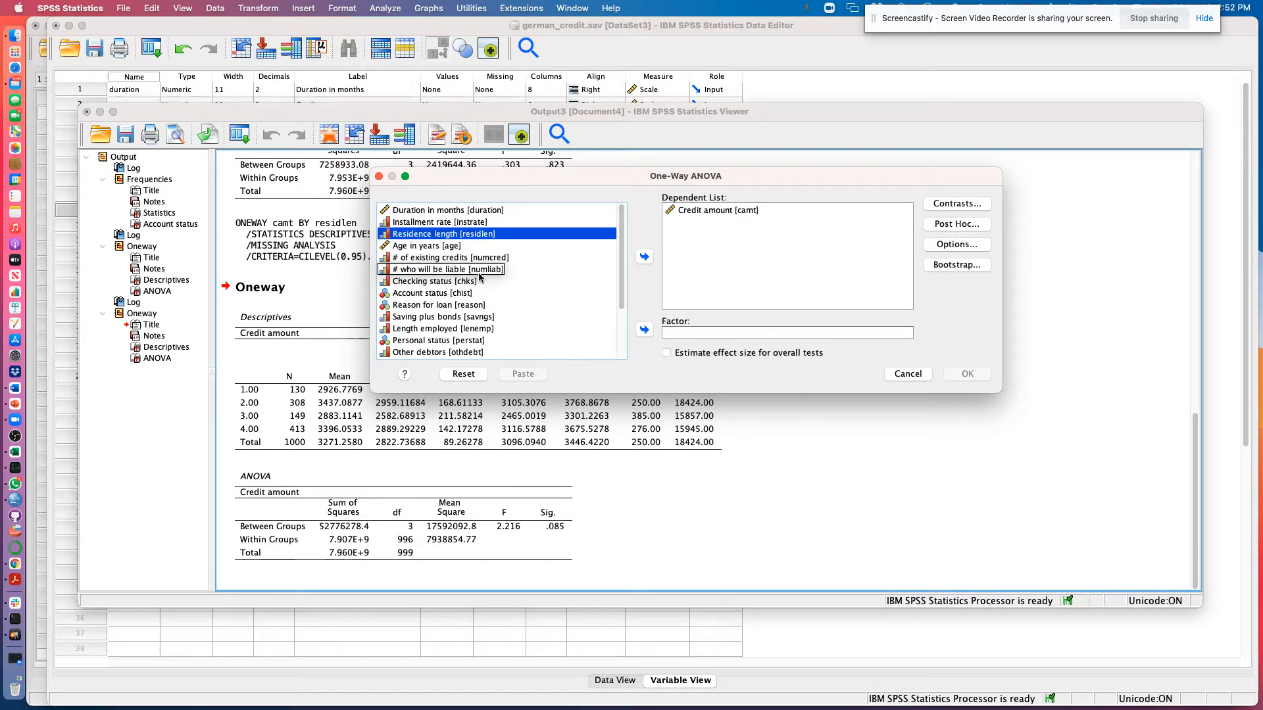
Set Account status as the factor and run the one-way ANOVA of Credit amount without contrasts
{"action": "left_click", "coordinate": [425, 294]}
{"action": "left_click", "coordinate": [644, 329]}
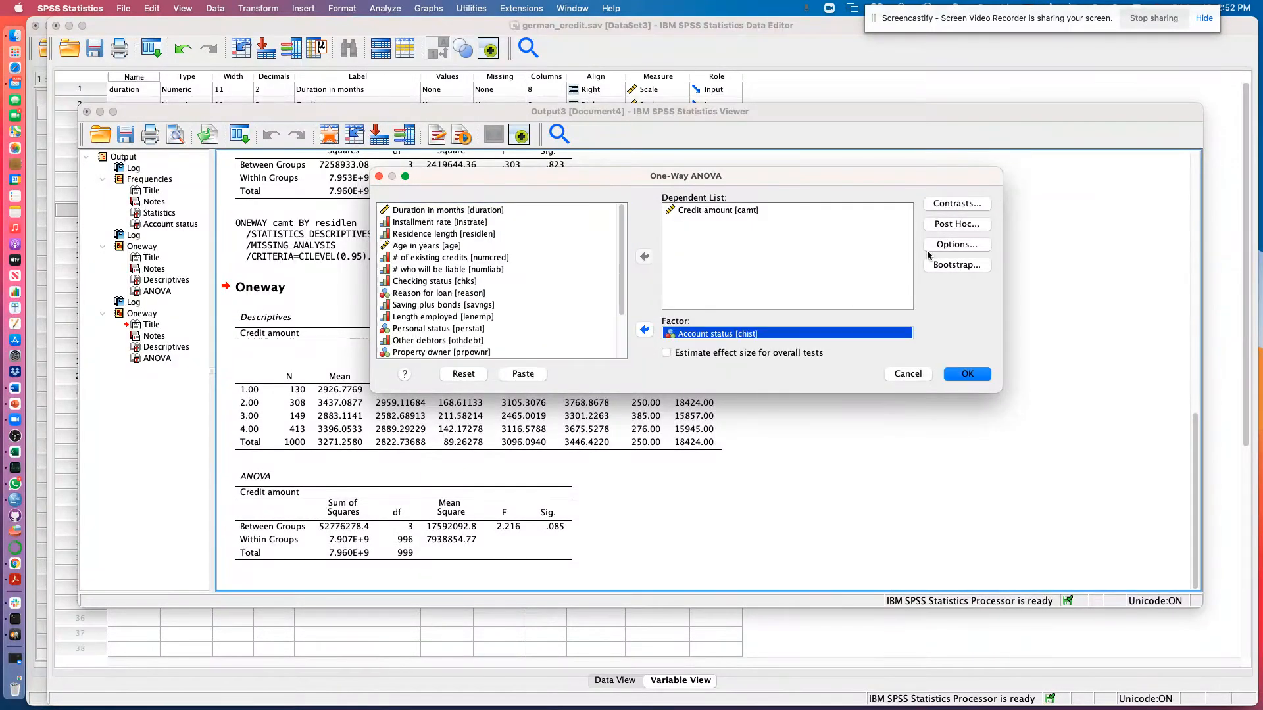
{"action": "left_click", "coordinate": [971, 205]}
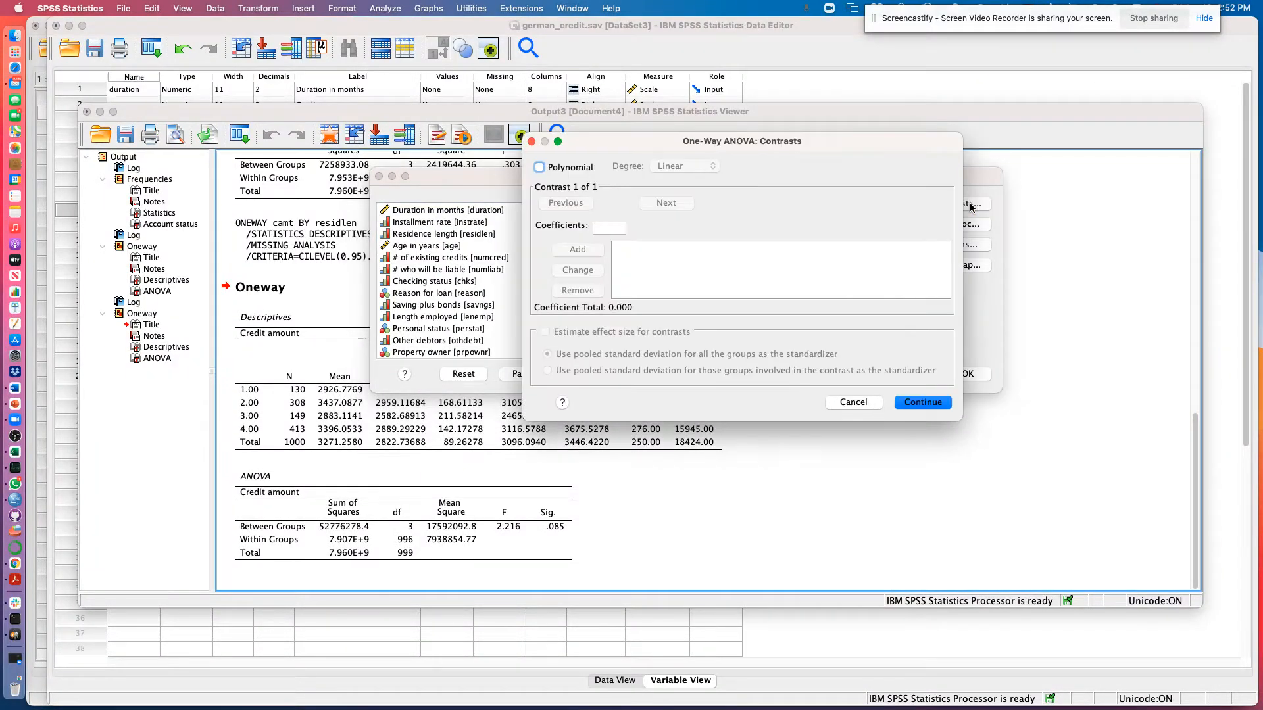
{"action": "left_click", "coordinate": [852, 402]}
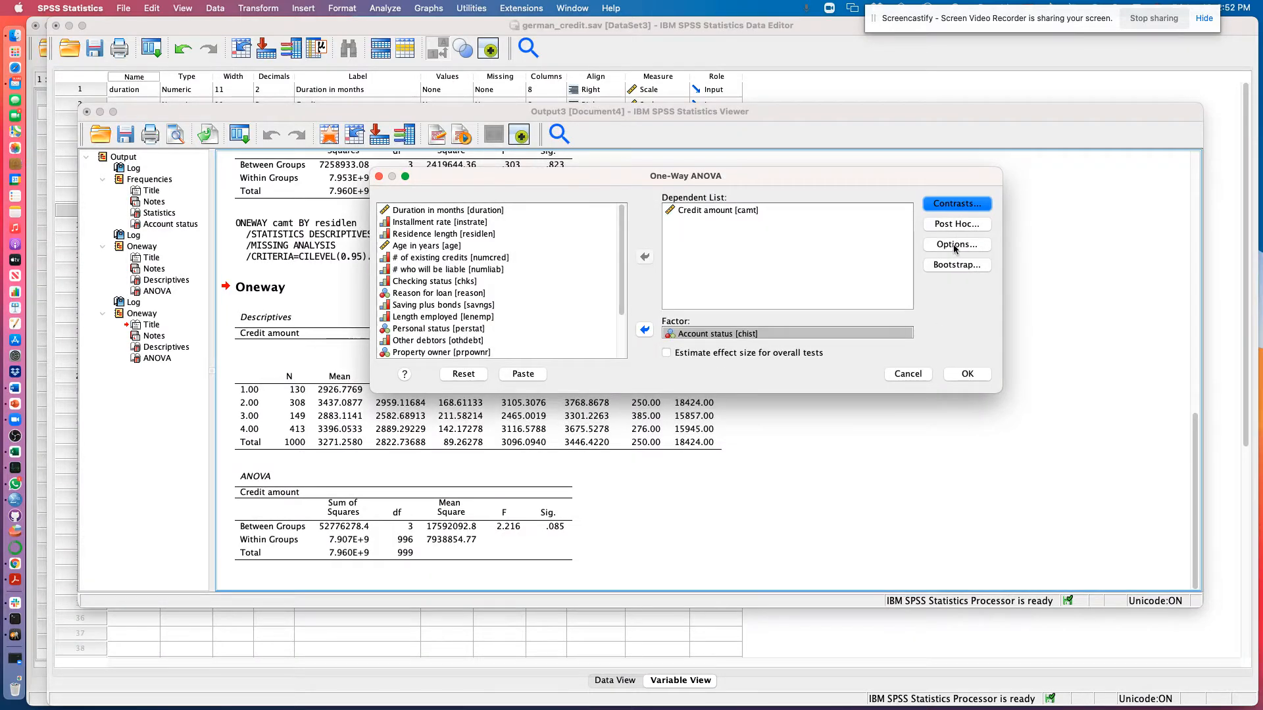
{"action": "left_click", "coordinate": [959, 374]}
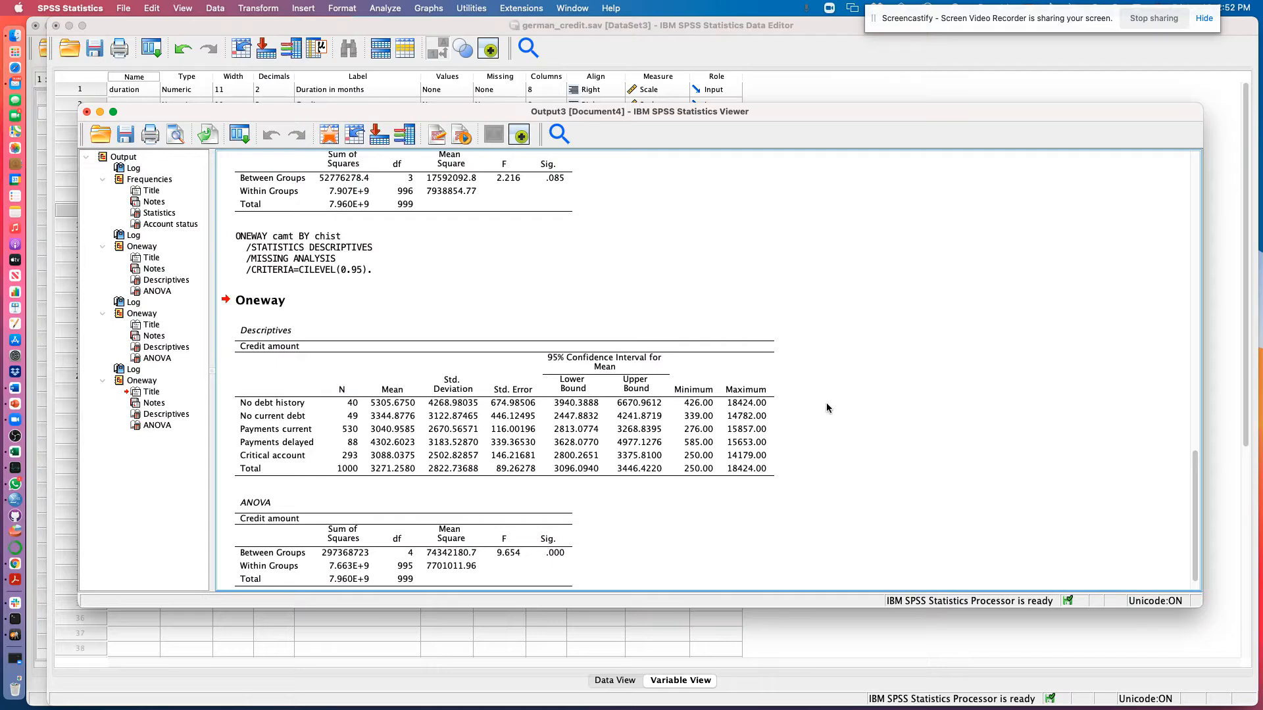
Examine the group means and the ANOVA significance for Credit amount by Account status, enlarging and repositioning the output window
{"action": "left_click", "coordinate": [318, 353]}
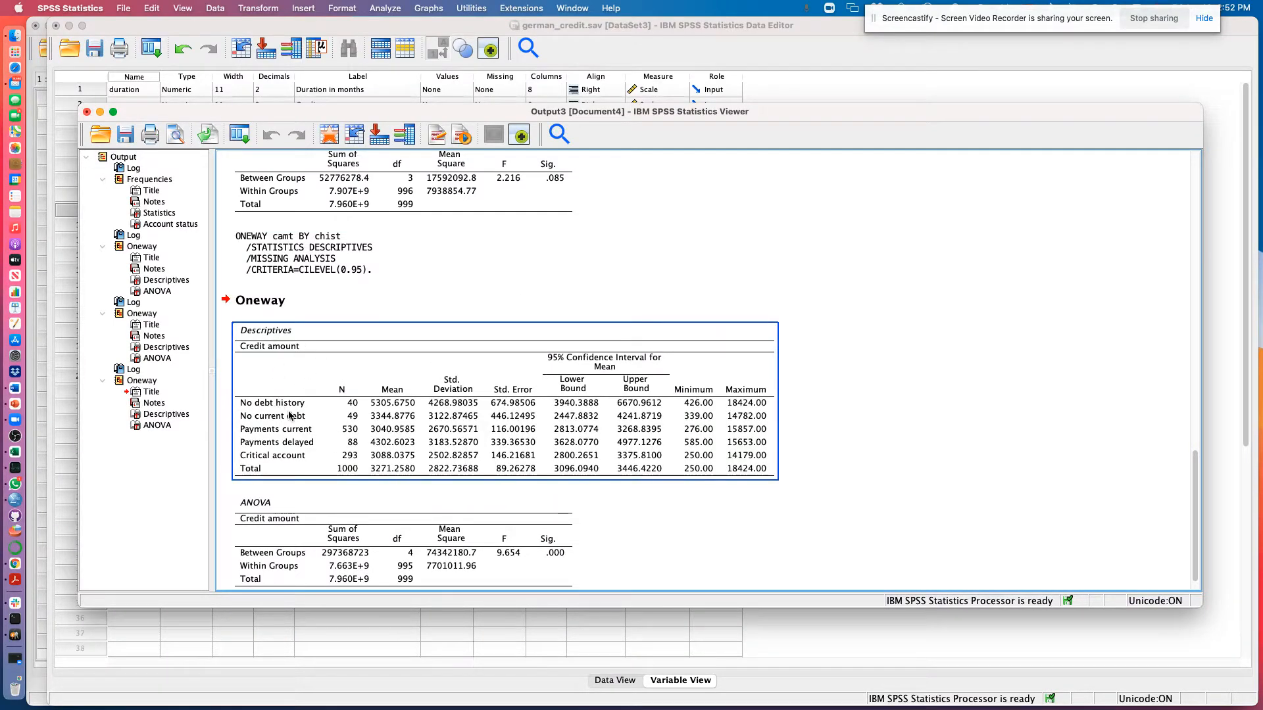
{"action": "left_click", "coordinate": [801, 321]}
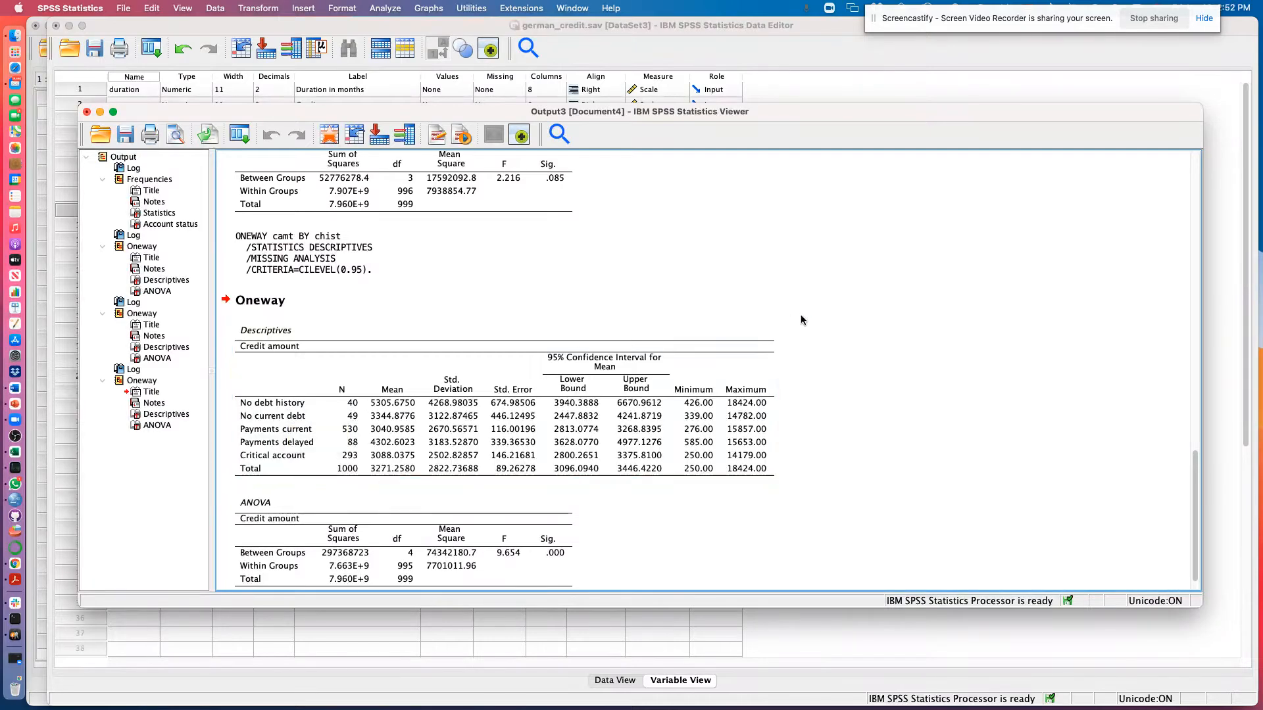
{"action": "left_click", "coordinate": [414, 436]}
{"action": "left_click", "coordinate": [553, 539]}
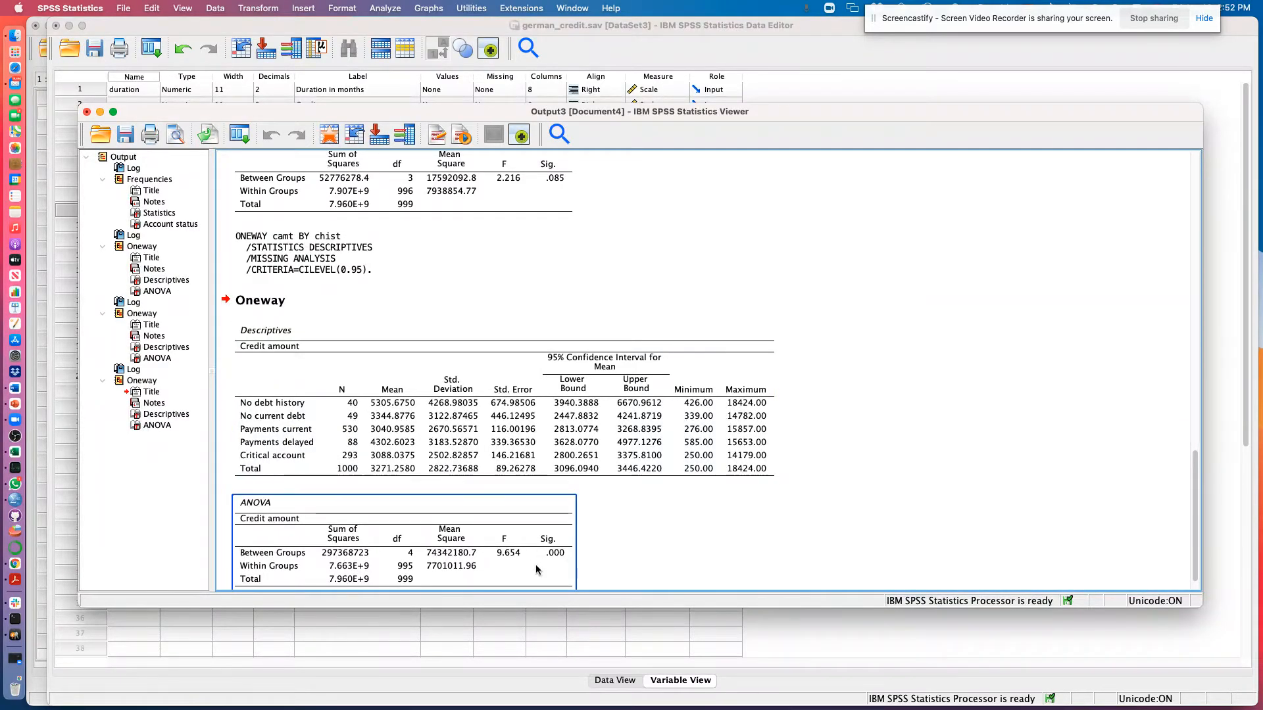
{"action": "left_click", "coordinate": [578, 529]}
{"action": "left_click", "coordinate": [559, 551]}
{"action": "left_click_drag", "start_coordinate": [564, 607], "coordinate": [571, 684]}
{"action": "left_click", "coordinate": [446, 465]}
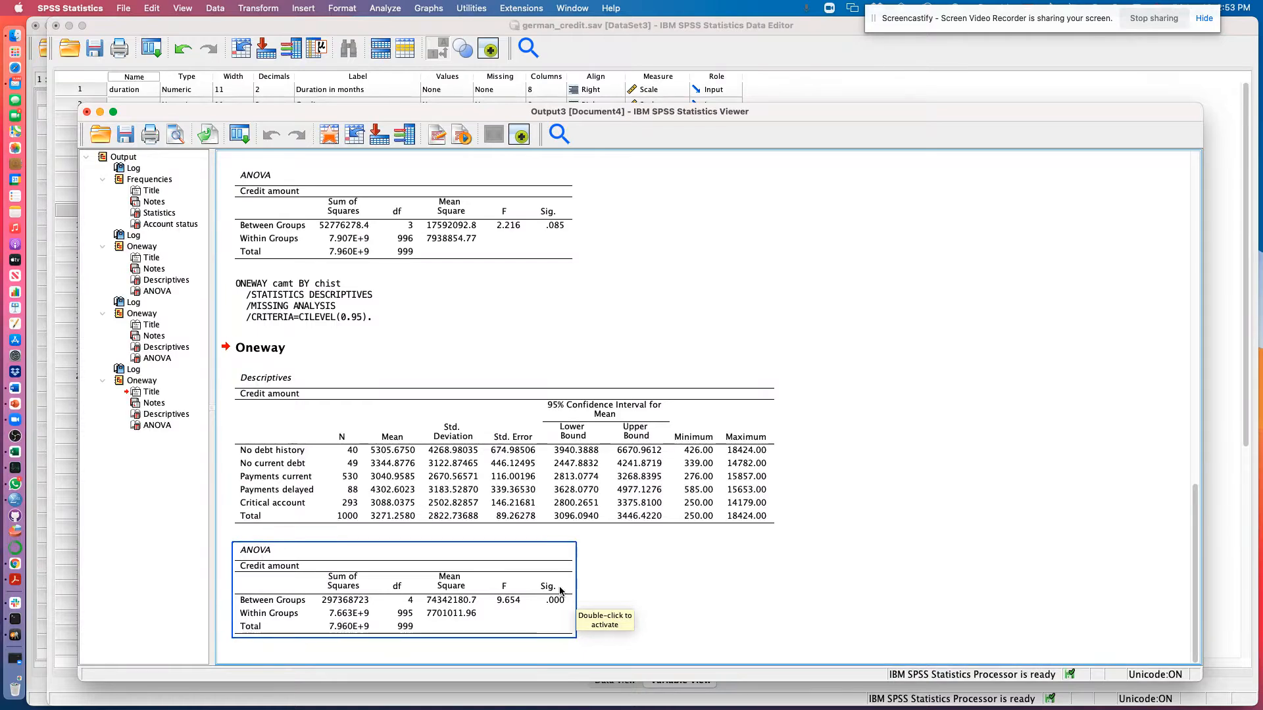
{"action": "left_click", "coordinate": [407, 467]}
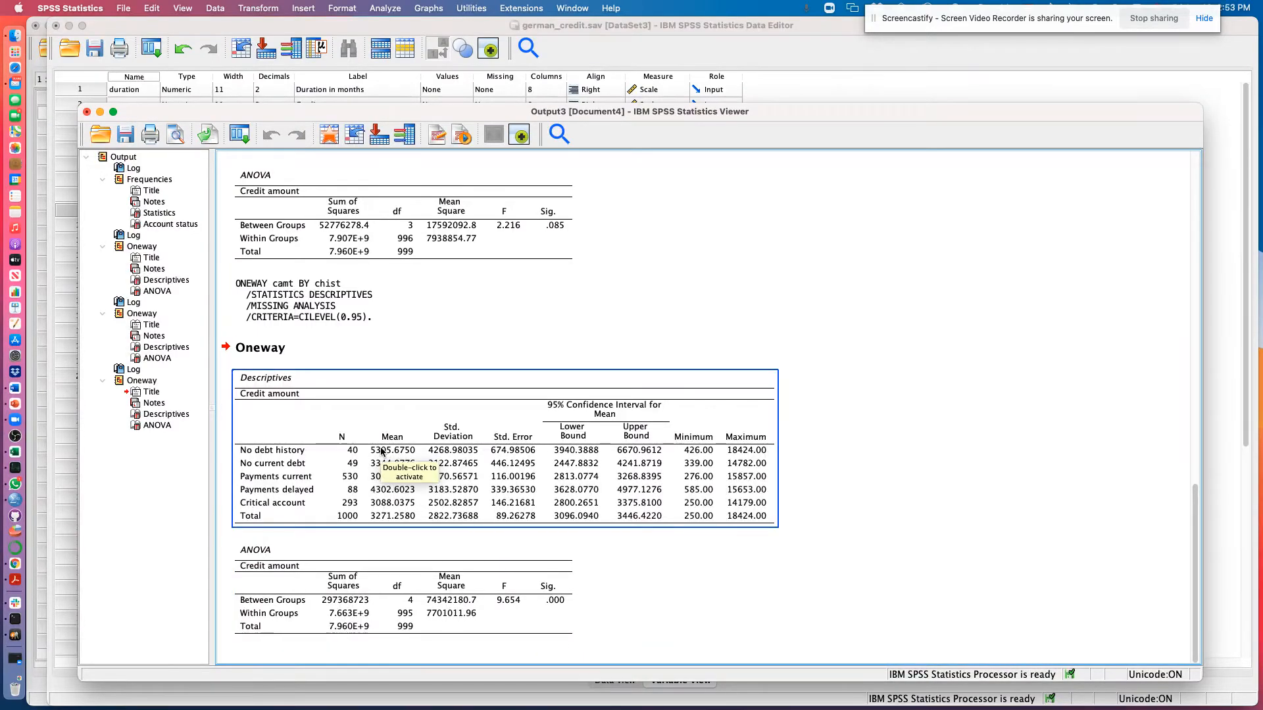
{"action": "left_click", "coordinate": [632, 167]}
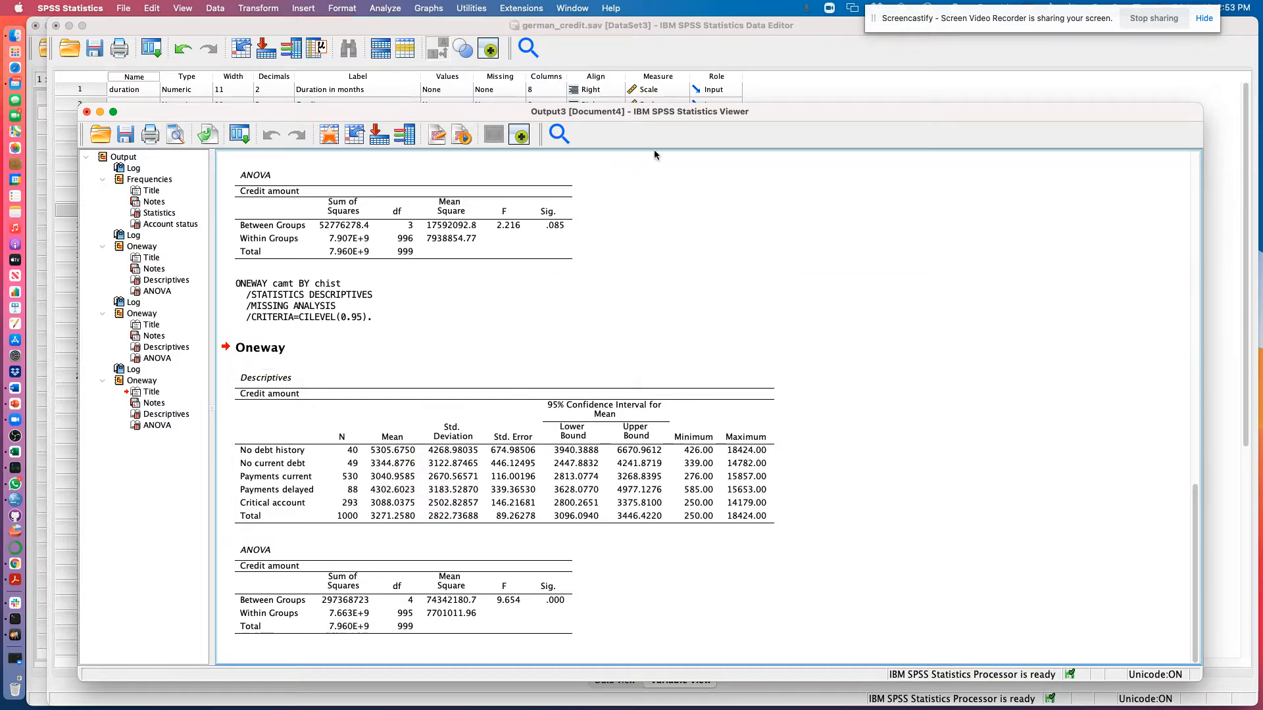
{"action": "left_click_drag", "start_coordinate": [784, 114], "coordinate": [788, 81]}
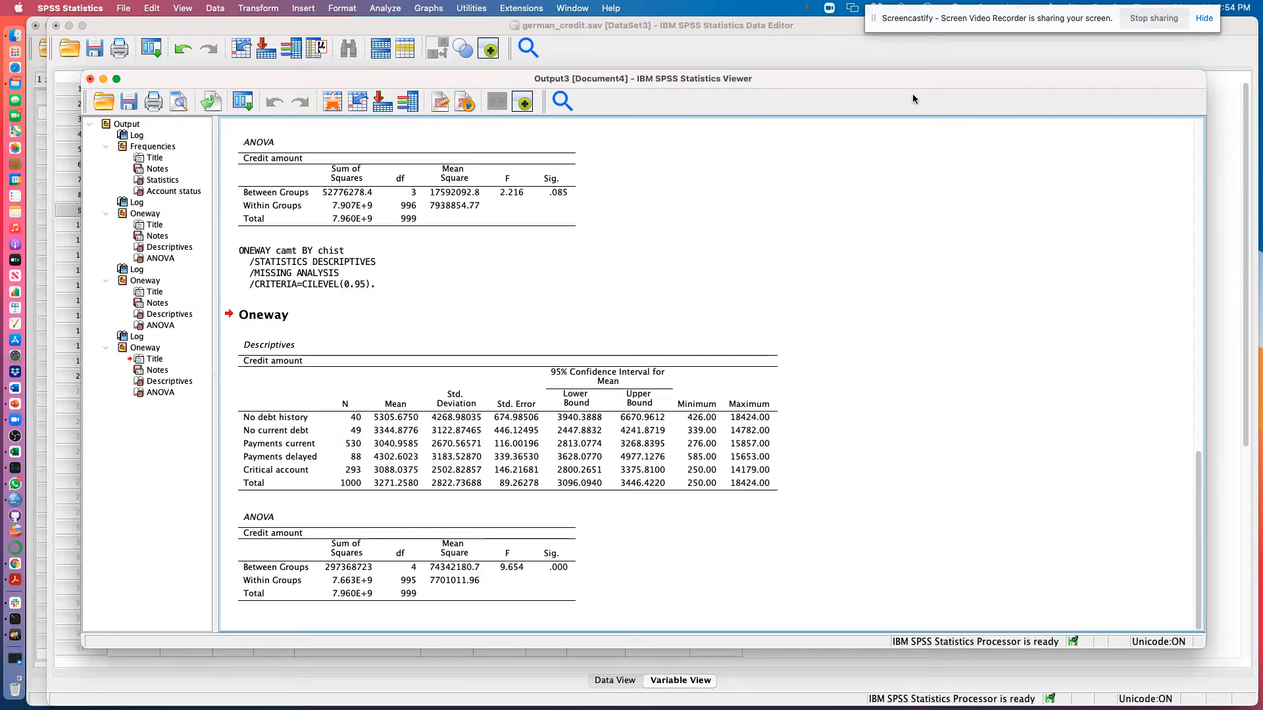
Add Bonferroni and Games-Howell post hoc comparisons to the one-way ANOVA of Credit amount by Account status
{"action": "left_click", "coordinate": [384, 8]}
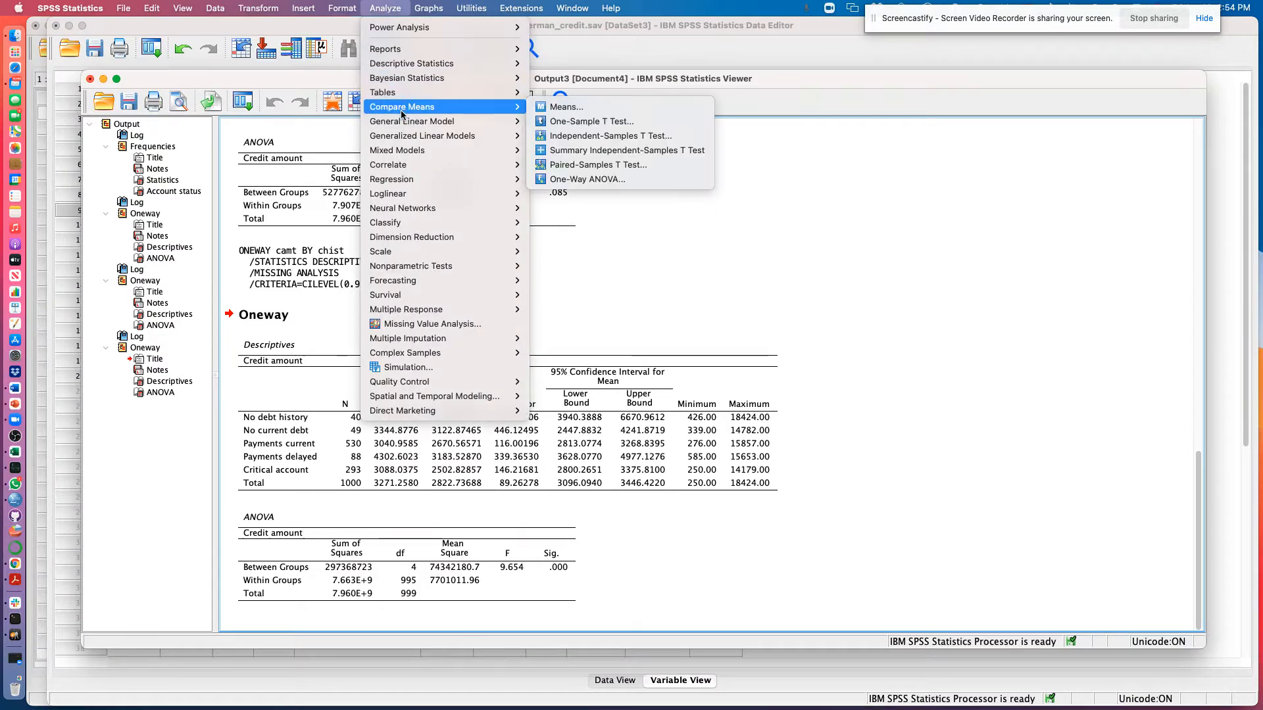
{"action": "mouse_move", "coordinate": [416, 112]}
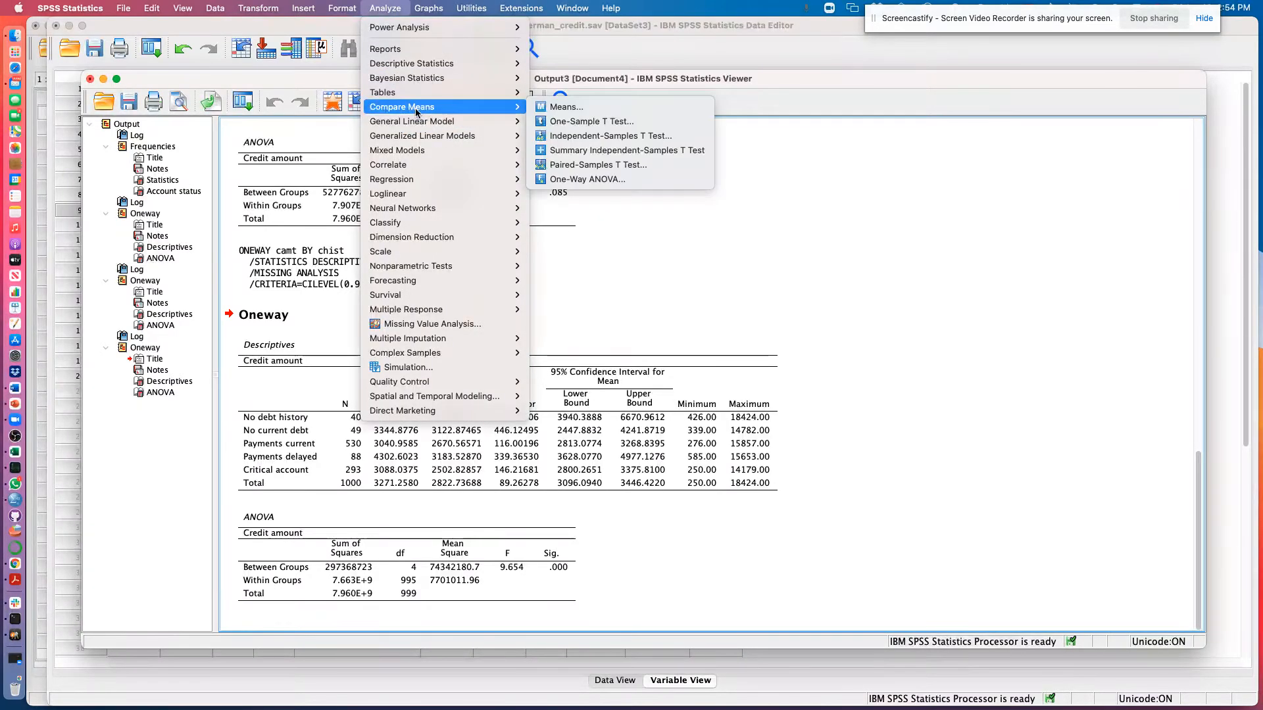
{"action": "left_click", "coordinate": [578, 180]}
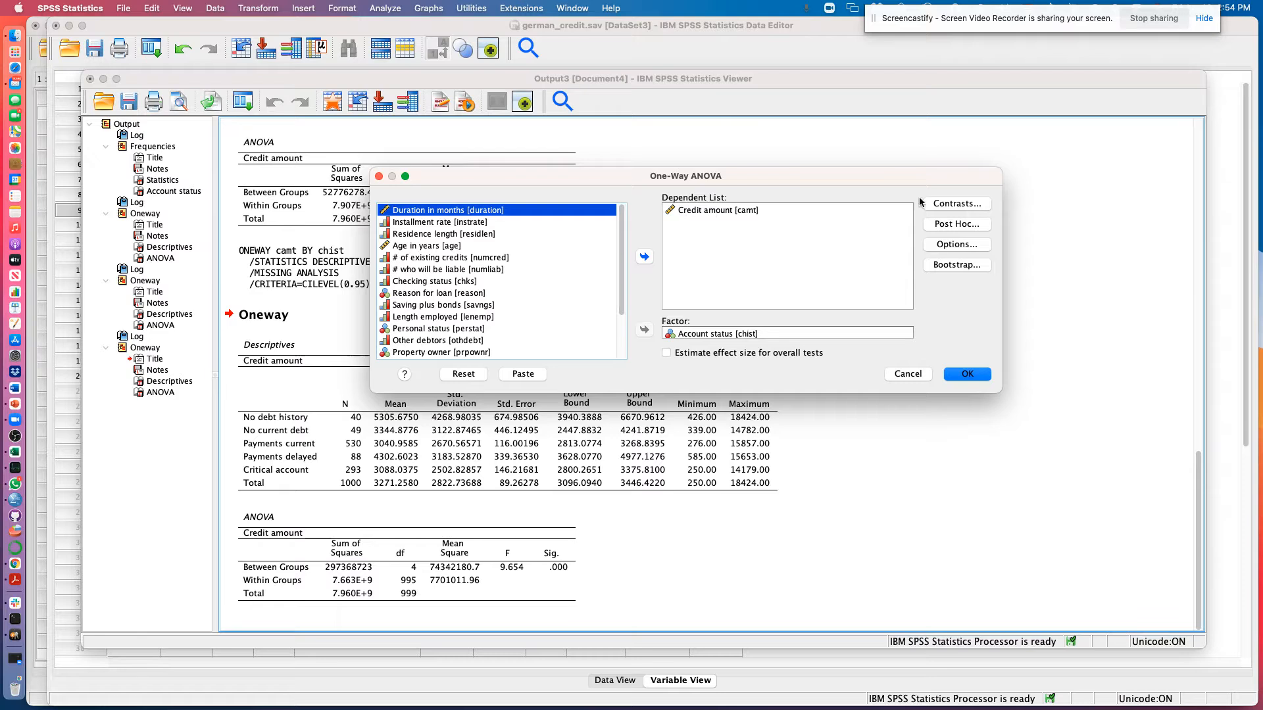
{"action": "left_click", "coordinate": [949, 227]}
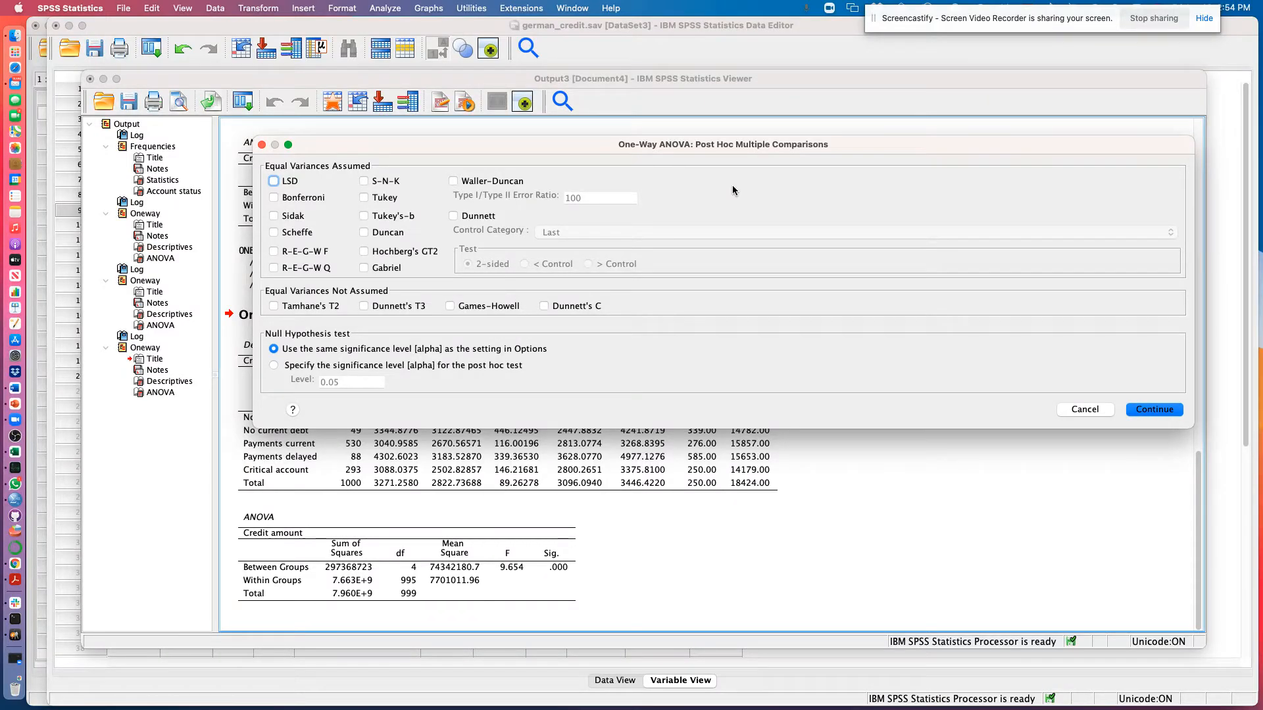
{"action": "left_click", "coordinate": [275, 197]}
{"action": "left_click", "coordinate": [450, 305]}
{"action": "left_click", "coordinate": [1151, 410]}
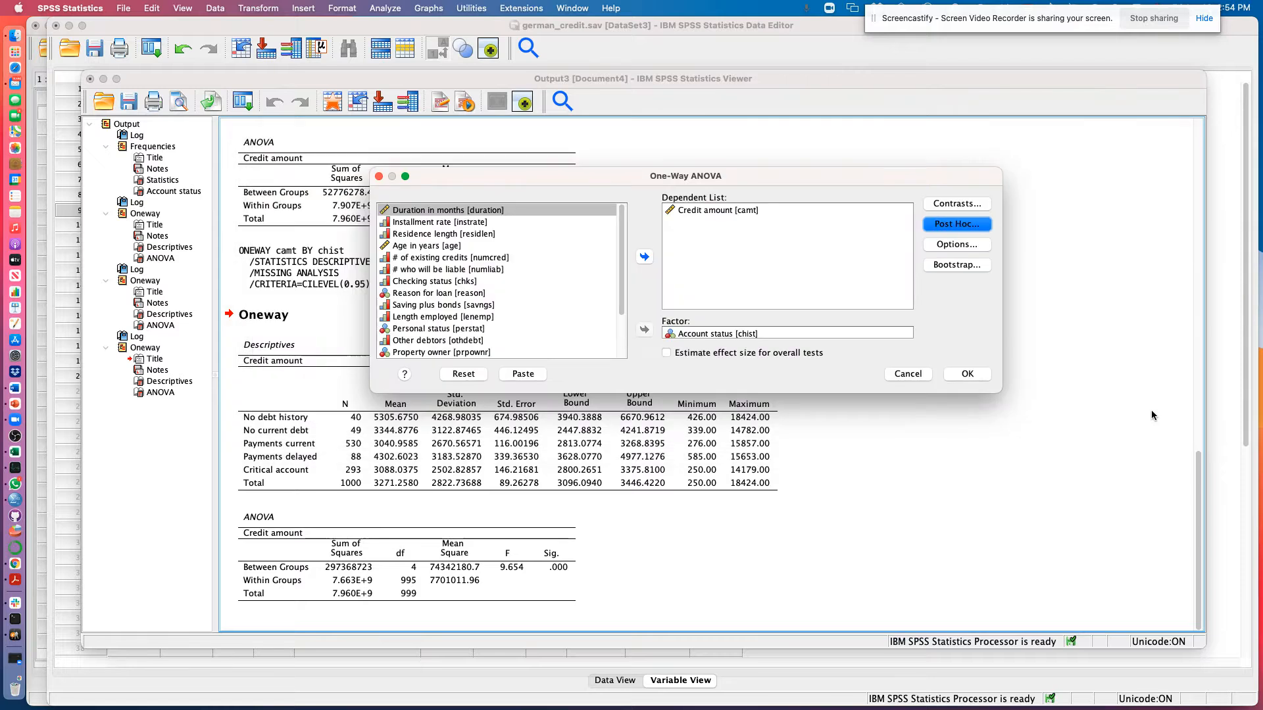
Include the homogeneity of variance test and a means plot in the ANOVA options and run the analysis
{"action": "left_click", "coordinate": [962, 247]}
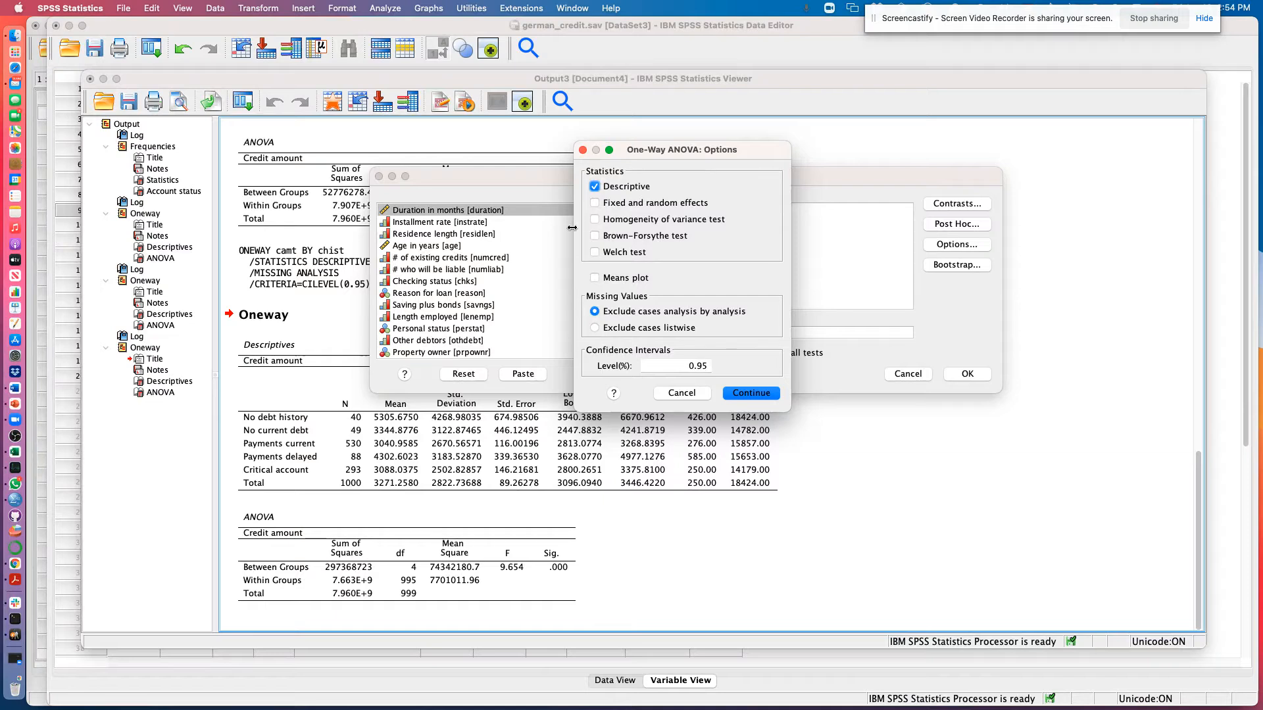
{"action": "left_click", "coordinate": [594, 219]}
{"action": "left_click", "coordinate": [595, 278]}
{"action": "left_click", "coordinate": [753, 394]}
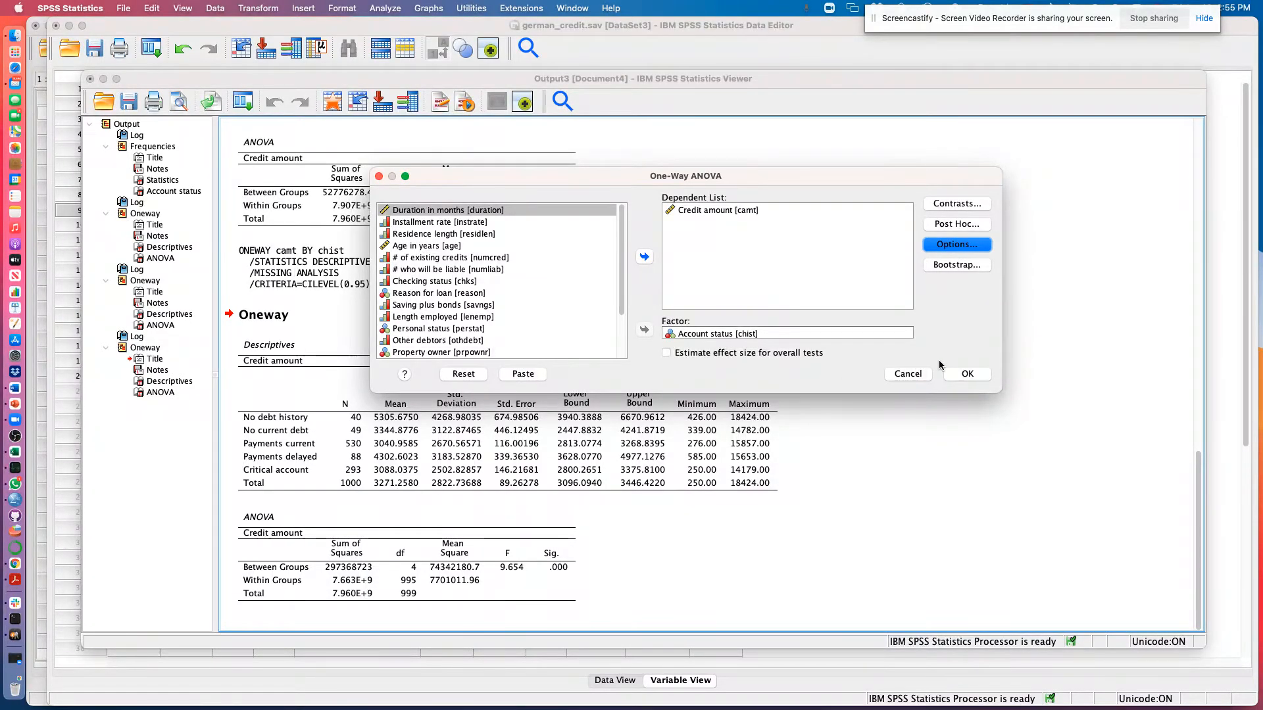
{"action": "left_click", "coordinate": [967, 374]}
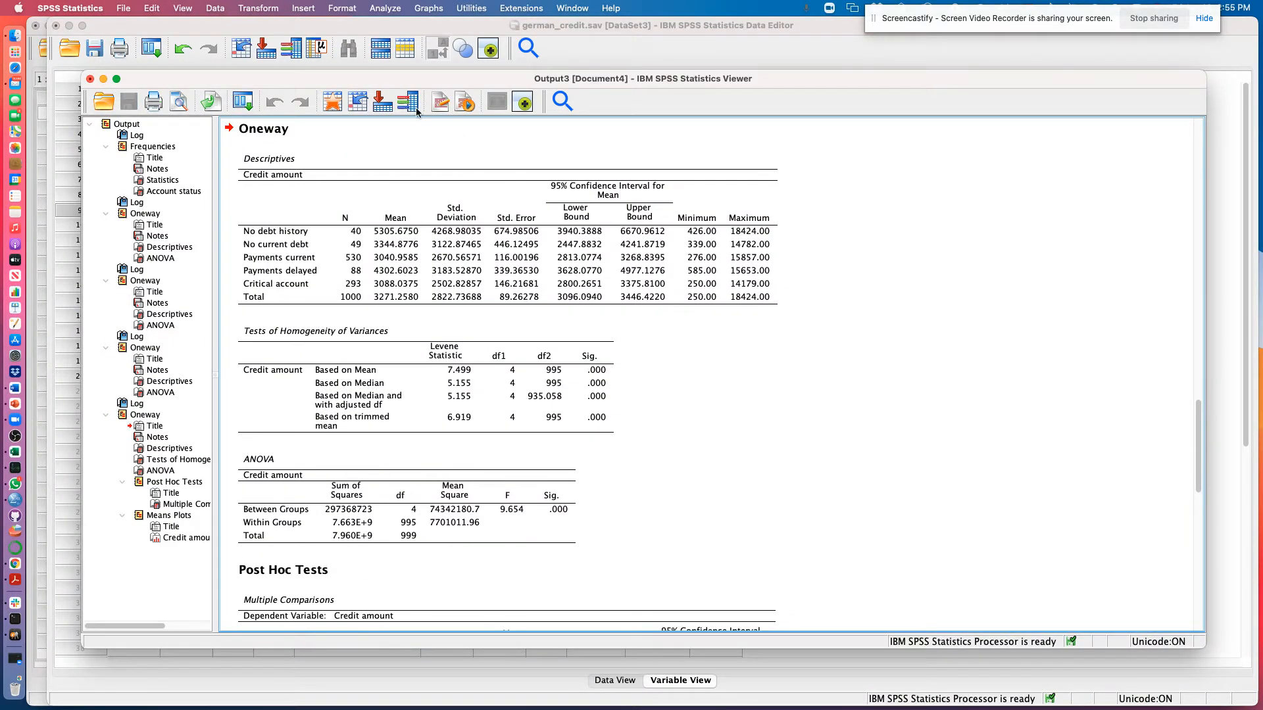
Examine Levene's homogeneity of variance tests for Credit amount by Account status, looking through the post hoc comparisons as well
{"action": "left_click", "coordinate": [309, 353]}
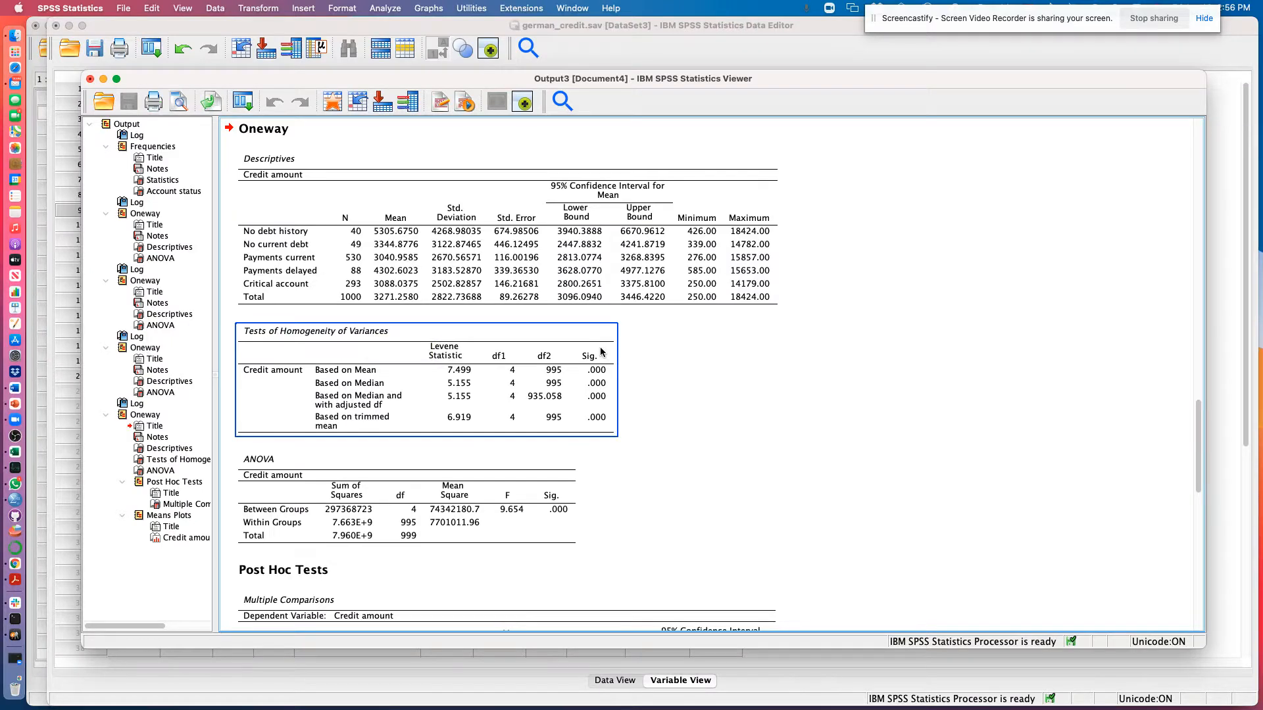
{"action": "scroll", "coordinate": [802, 368], "scroll_direction": "down", "scroll_amount": 4}
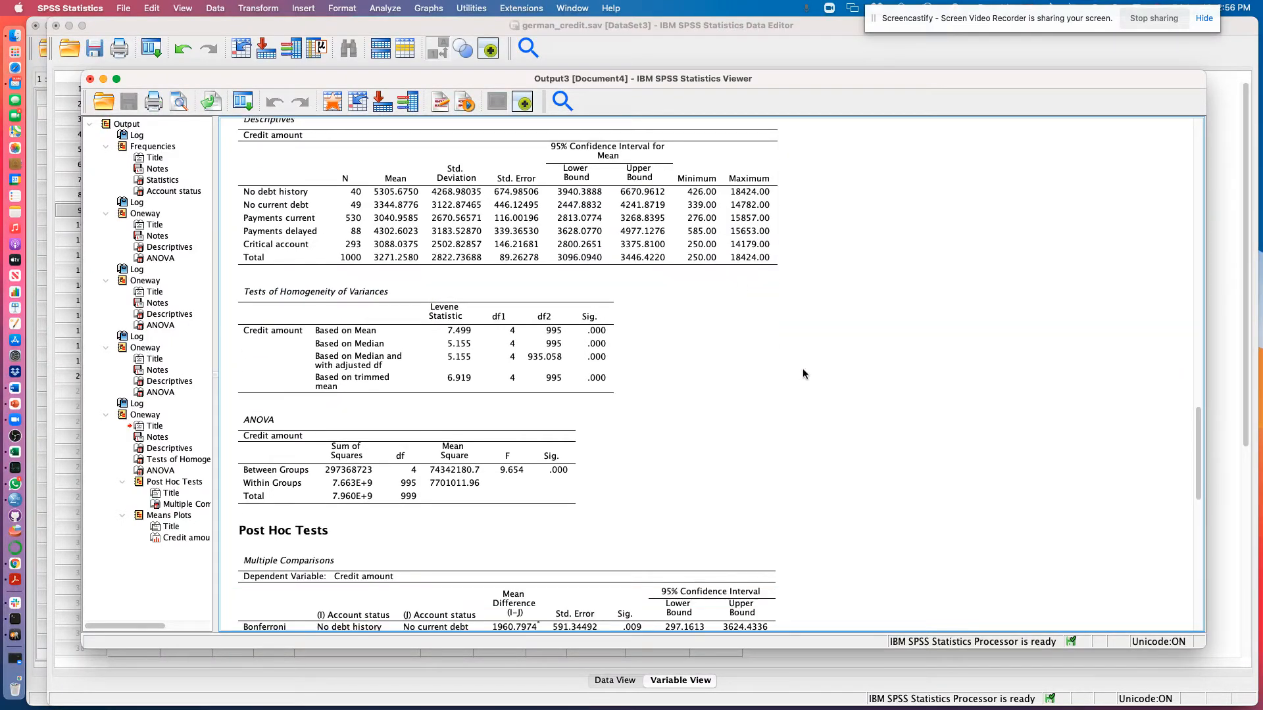
{"action": "scroll", "coordinate": [802, 372], "scroll_direction": "down", "scroll_amount": 6}
{"action": "left_click", "coordinate": [632, 374]}
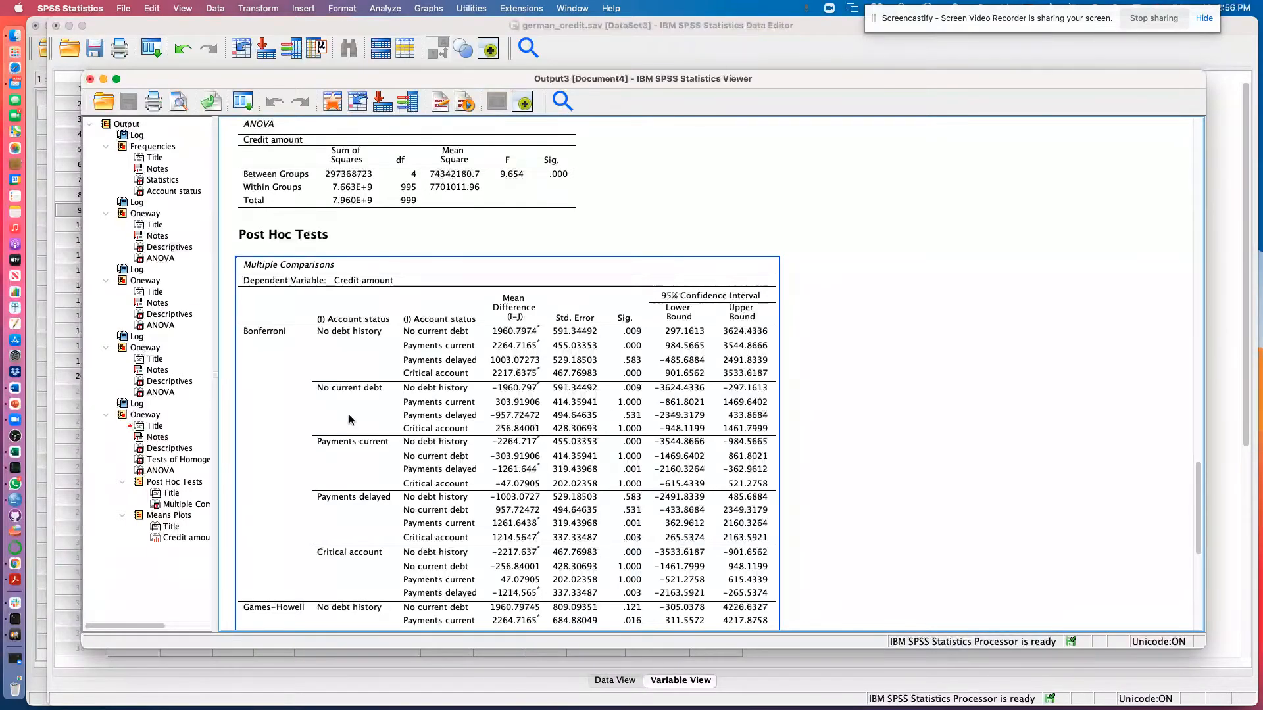
{"action": "scroll", "coordinate": [486, 381], "scroll_direction": "down", "scroll_amount": 9}
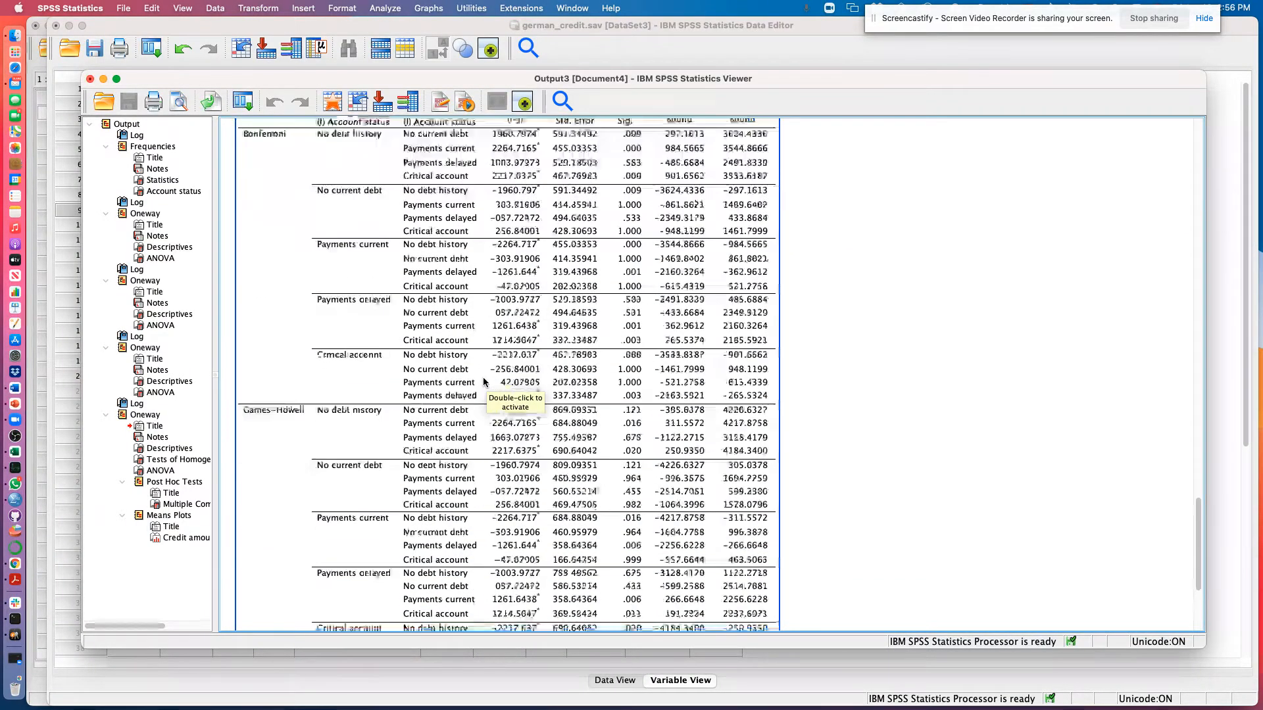
{"action": "scroll", "coordinate": [484, 381], "scroll_direction": "up", "scroll_amount": 3}
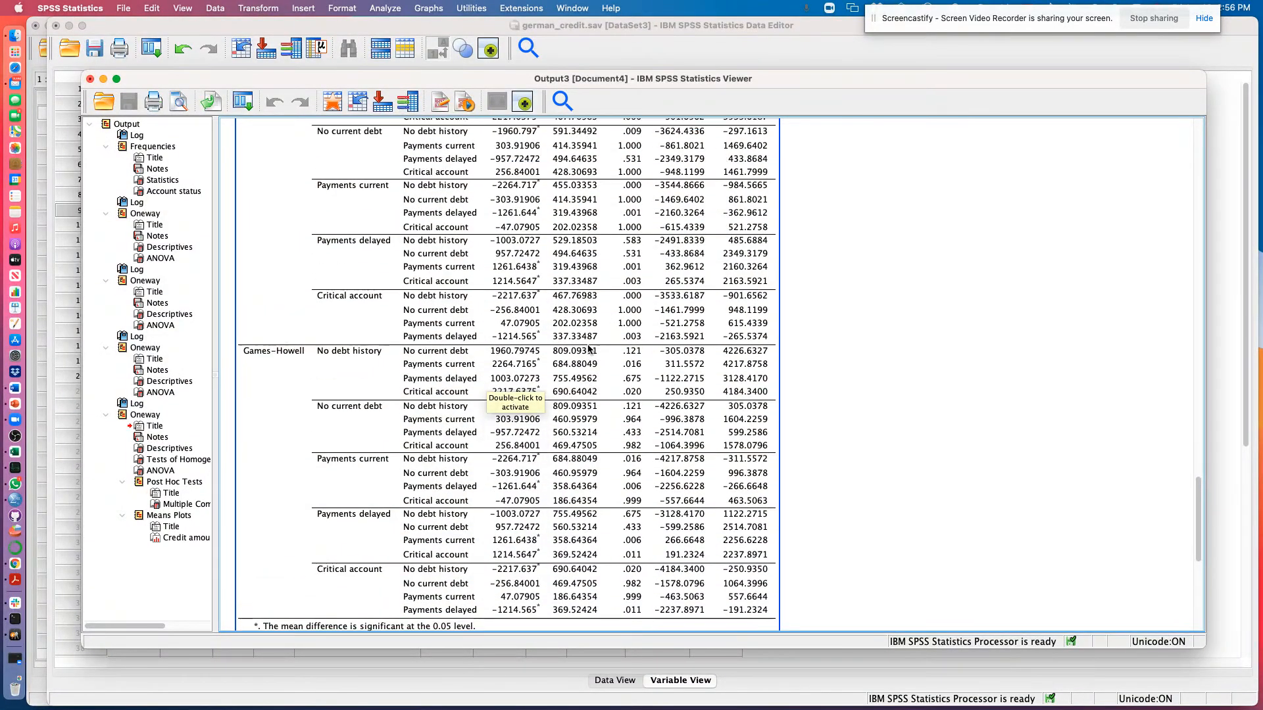
{"action": "scroll", "coordinate": [589, 349], "scroll_direction": "up", "scroll_amount": 13}
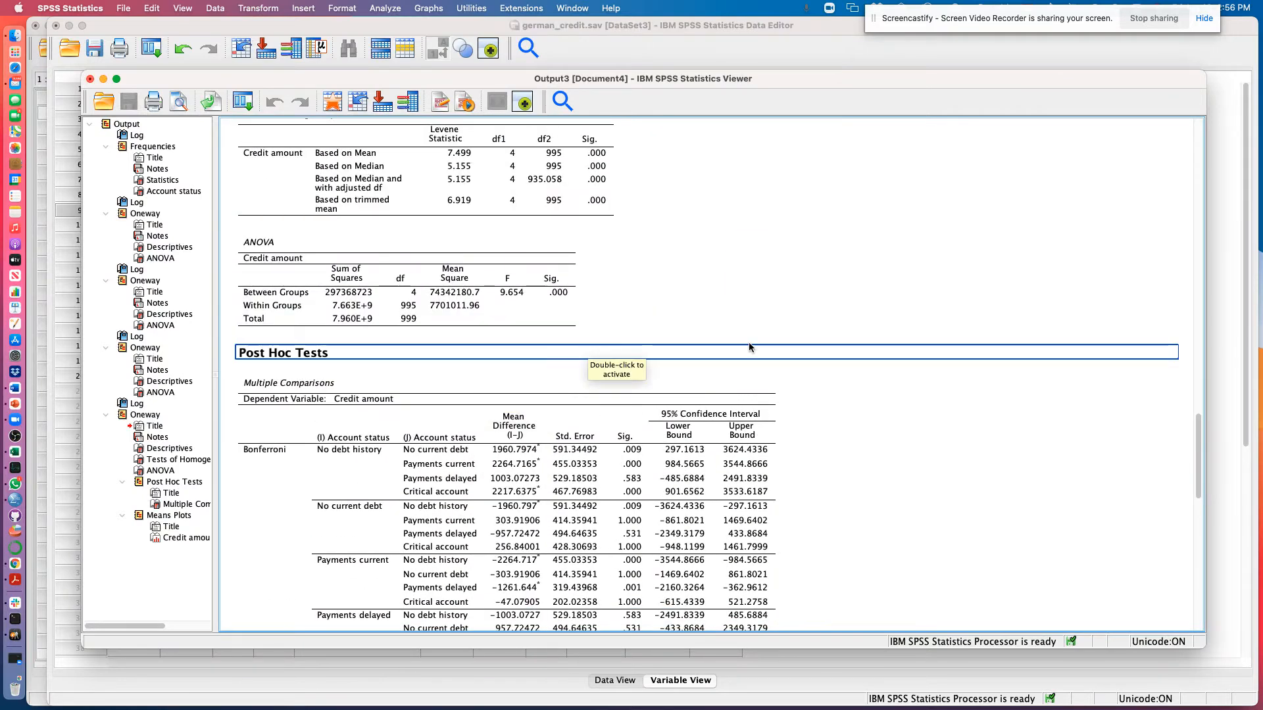
{"action": "scroll", "coordinate": [782, 337], "scroll_direction": "up", "scroll_amount": 4}
{"action": "left_click", "coordinate": [382, 401]}
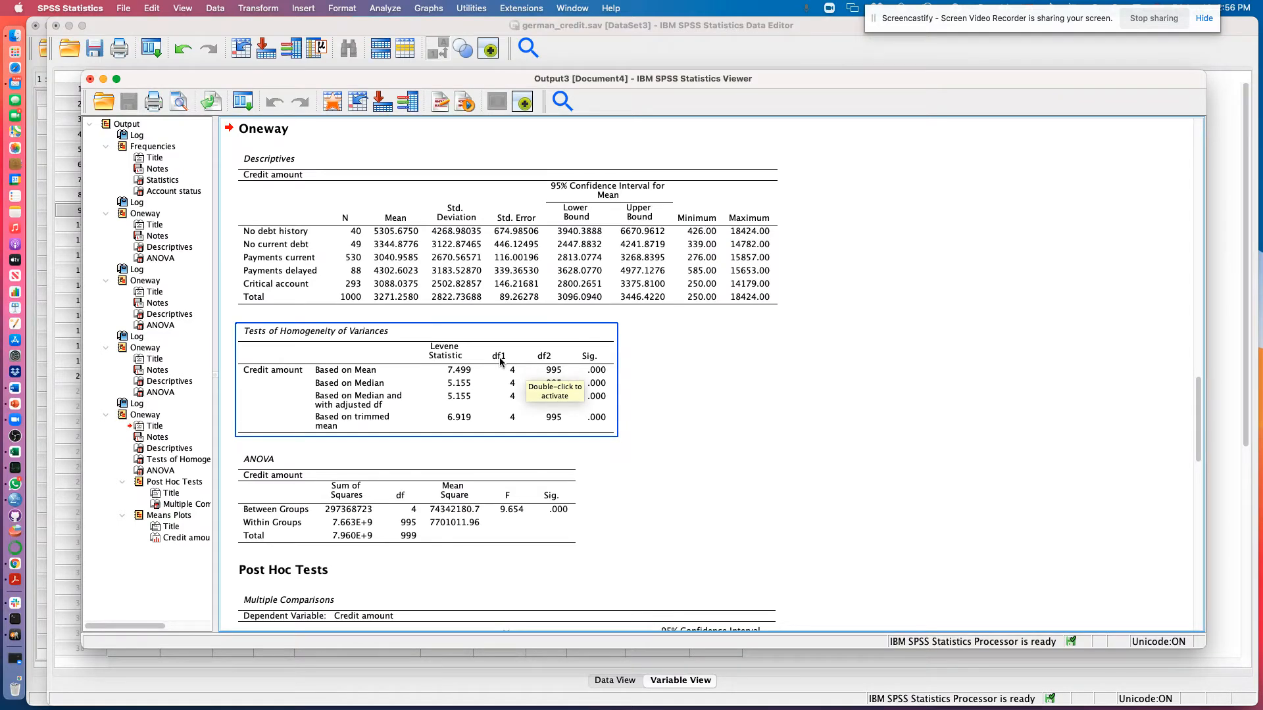
{"action": "left_click", "coordinate": [568, 148]}
{"action": "left_click", "coordinate": [559, 131]}
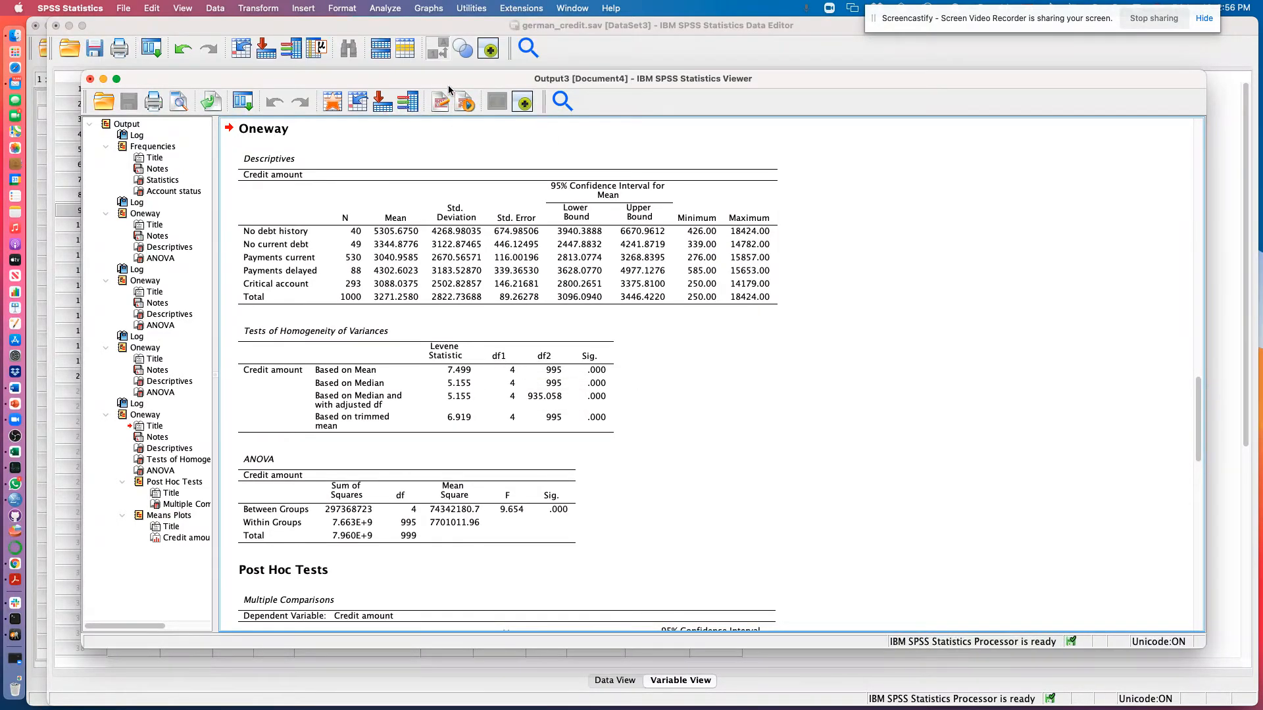
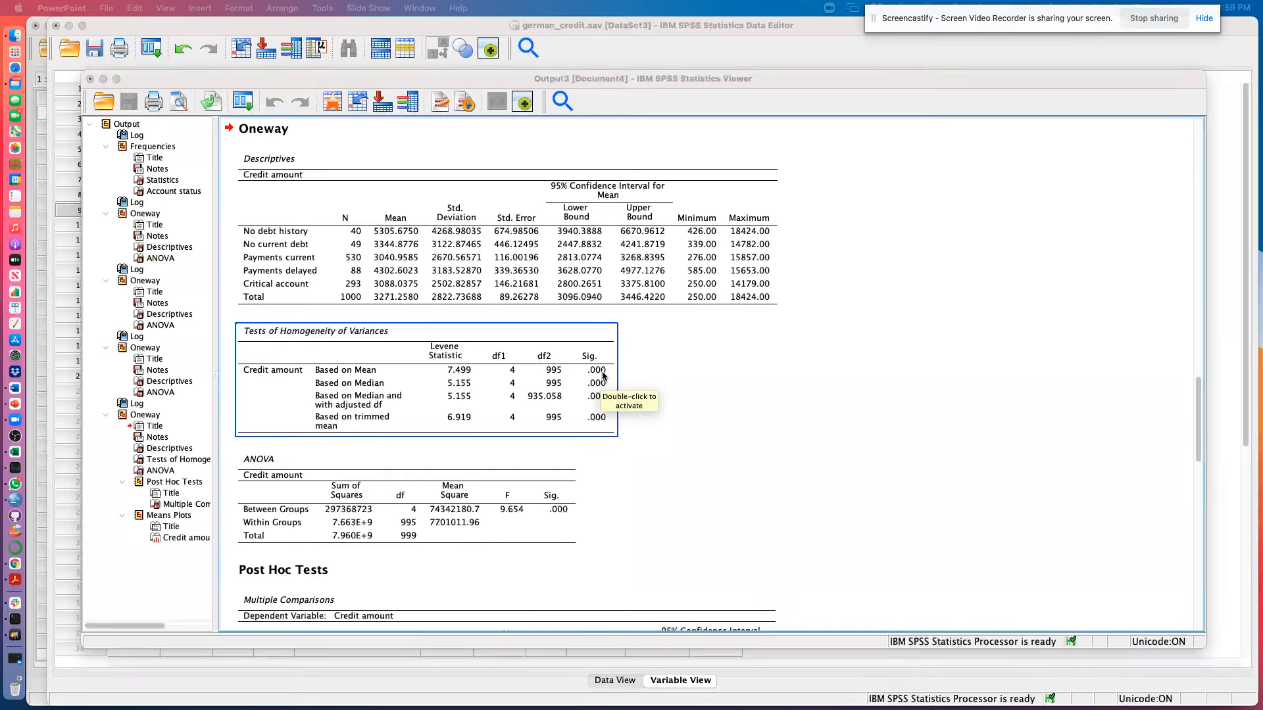
Review the overall ANOVA significance alongside the Bonferroni and Games-Howell pairwise comparisons of Credit amount by Account status
{"action": "scroll", "coordinate": [658, 376], "scroll_direction": "down", "scroll_amount": 15}
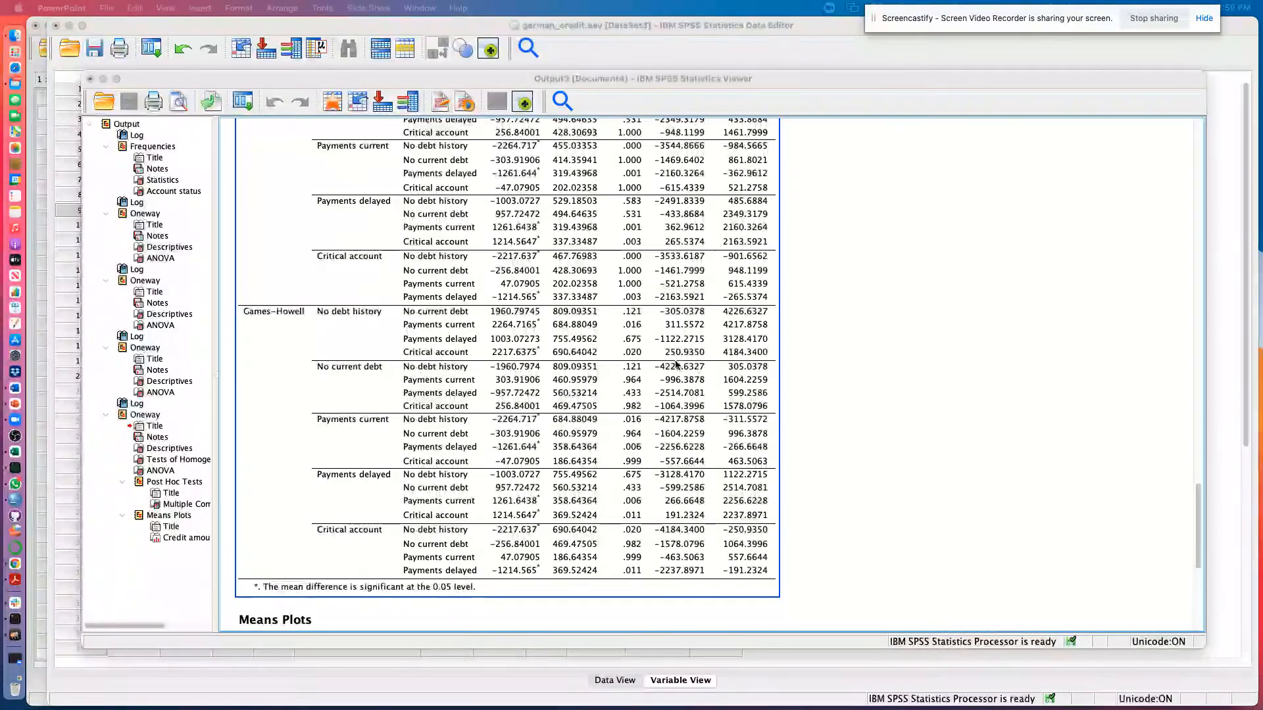
{"action": "scroll", "coordinate": [574, 424], "scroll_direction": "up", "scroll_amount": 10}
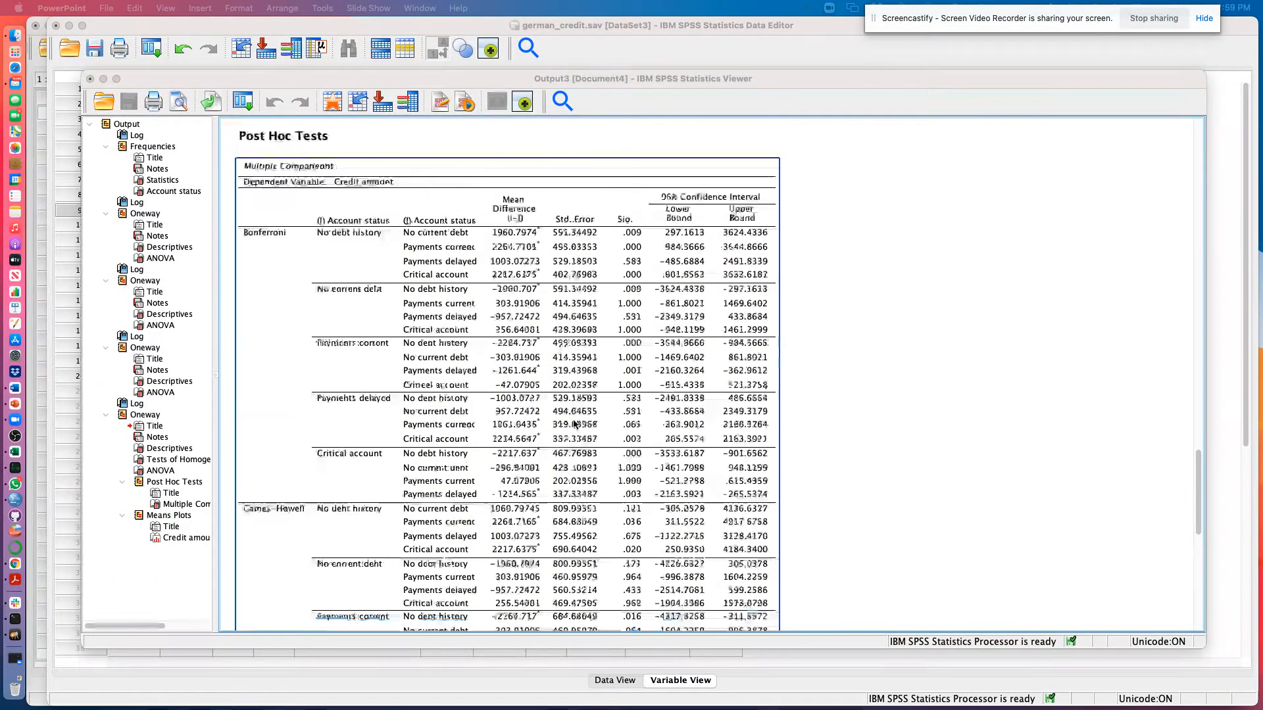
{"action": "left_click", "coordinate": [575, 424]}
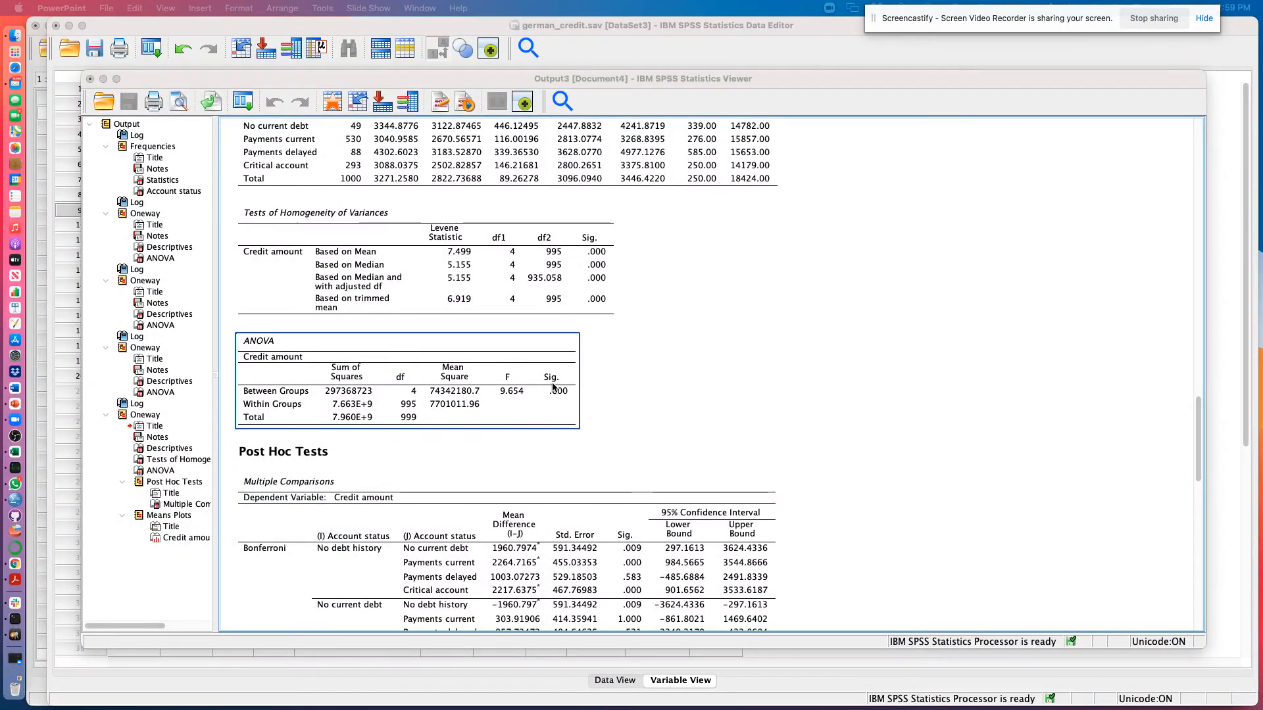
{"action": "left_click", "coordinate": [425, 301]}
{"action": "left_click", "coordinate": [530, 403]}
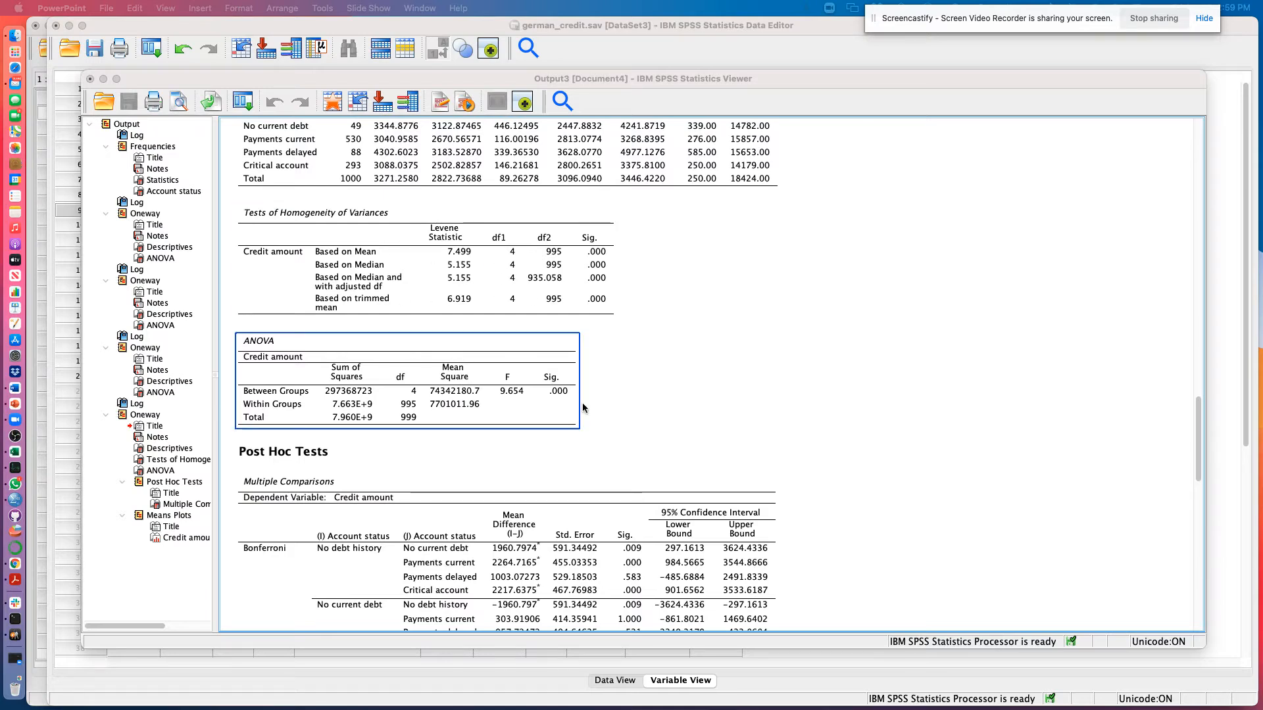
{"action": "scroll", "coordinate": [523, 380], "scroll_direction": "down", "scroll_amount": 5}
{"action": "left_click", "coordinate": [524, 385]}
{"action": "scroll", "coordinate": [524, 384], "scroll_direction": "up", "scroll_amount": 3}
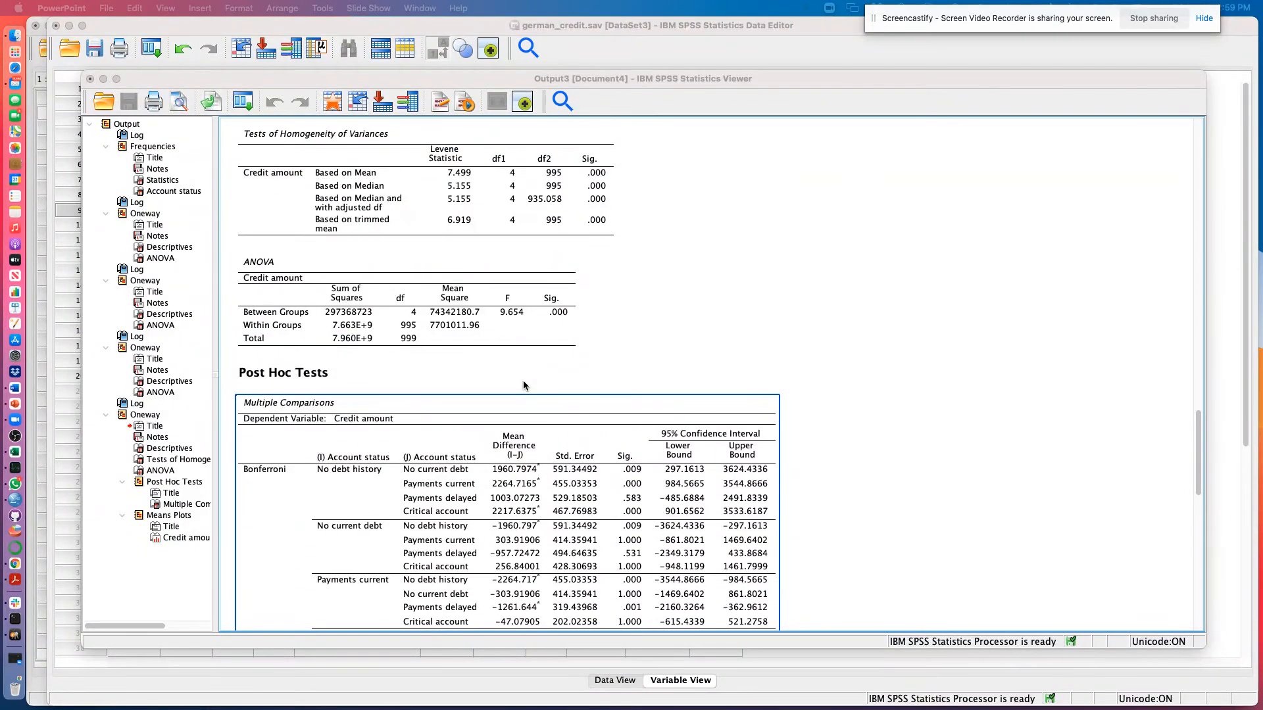
{"action": "scroll", "coordinate": [737, 355], "scroll_direction": "down", "scroll_amount": 5}
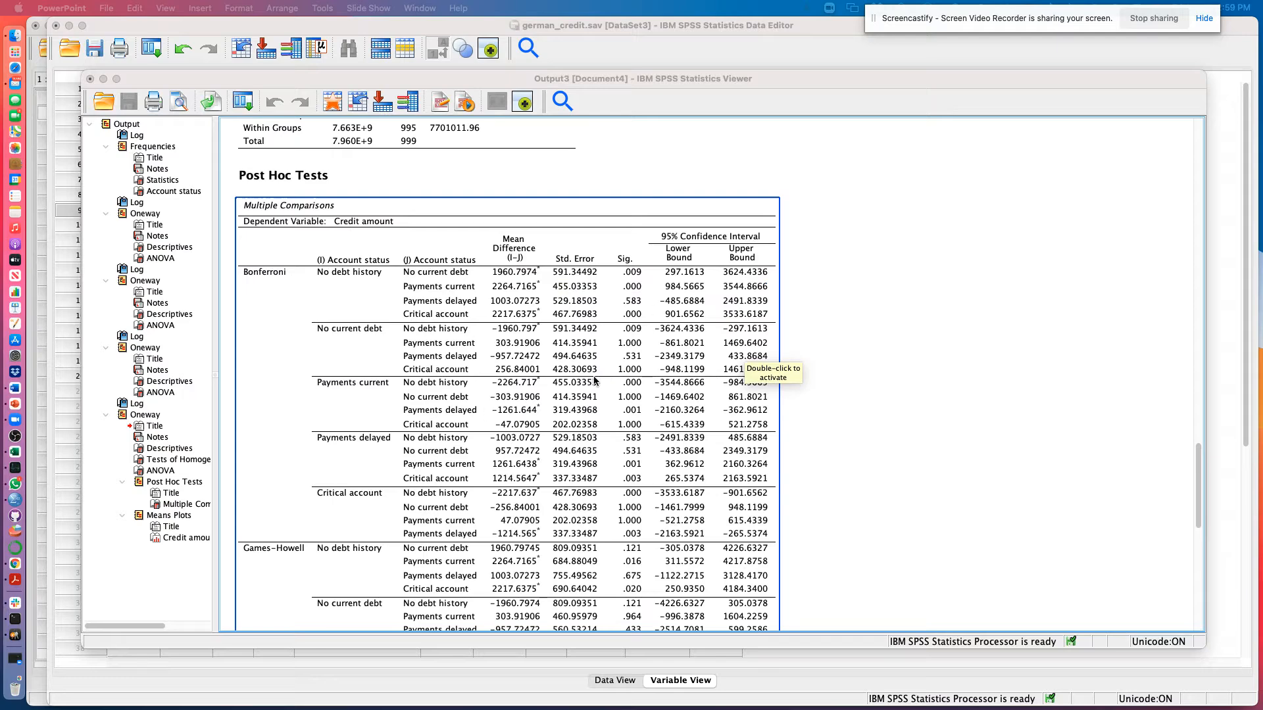
{"action": "scroll", "coordinate": [587, 382], "scroll_direction": "up", "scroll_amount": 2}
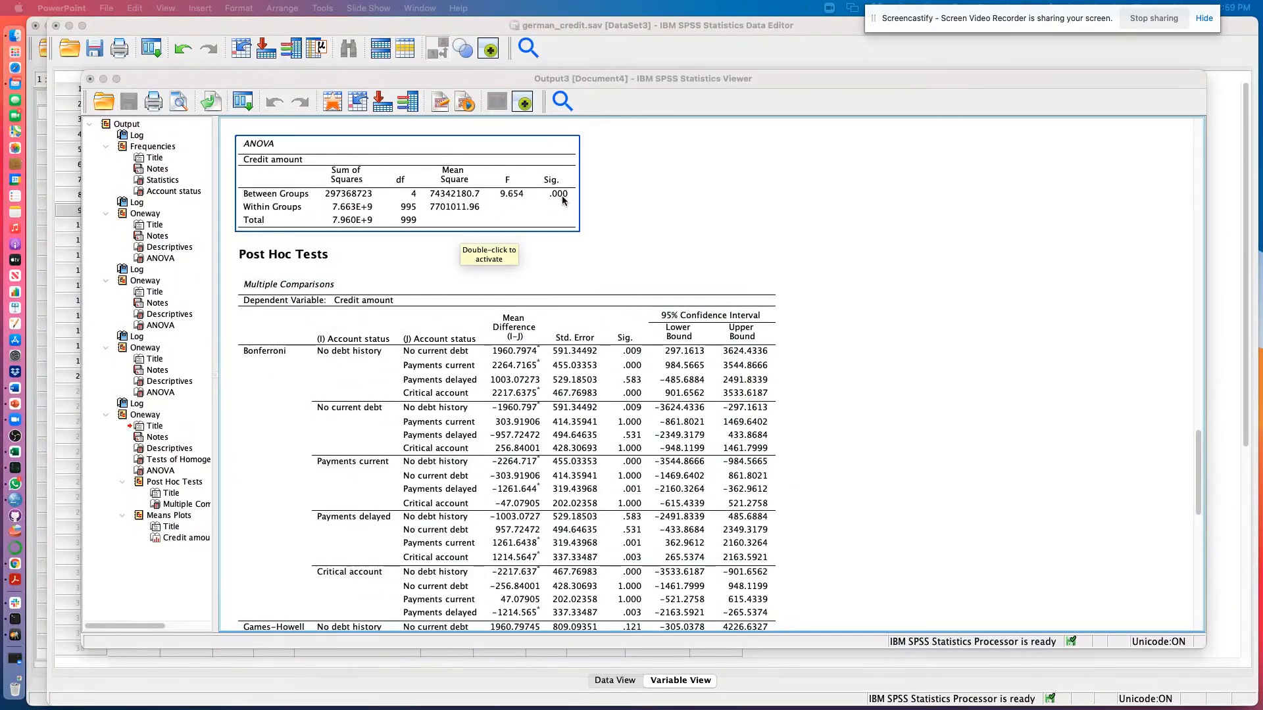
{"action": "scroll", "coordinate": [563, 200], "scroll_direction": "down", "scroll_amount": 10}
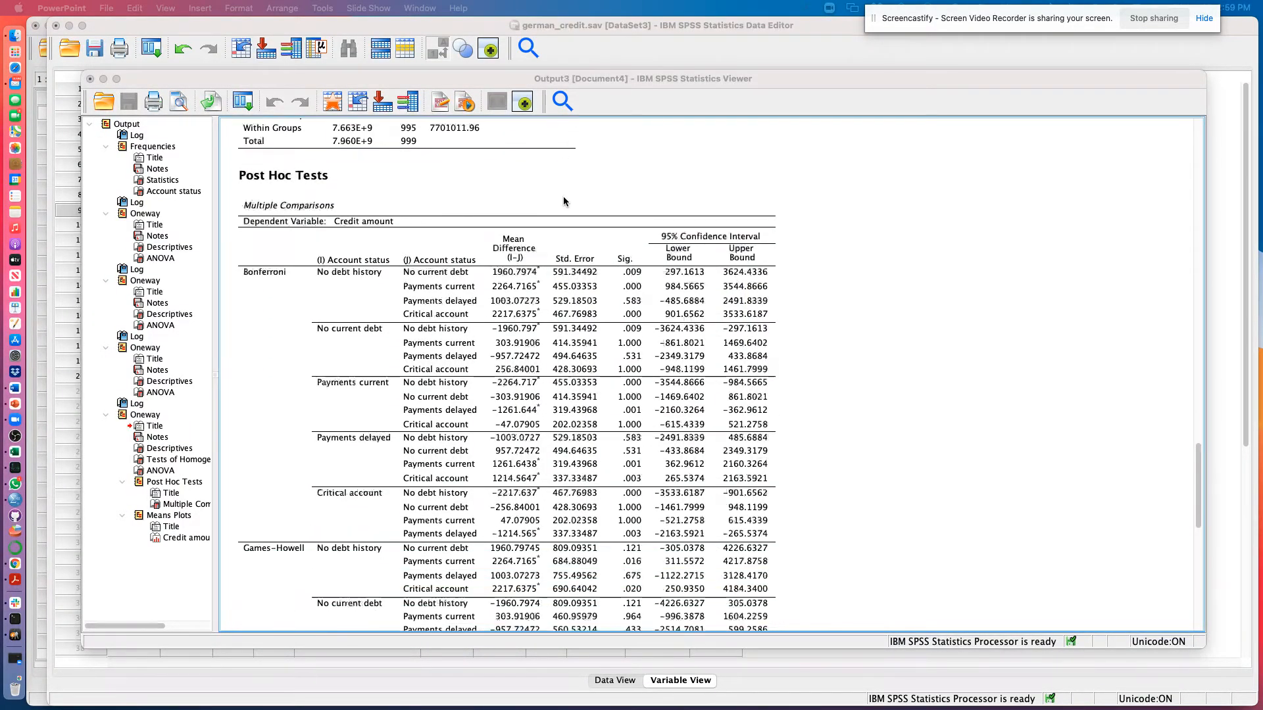
{"action": "scroll", "coordinate": [560, 204], "scroll_direction": "up", "scroll_amount": 1}
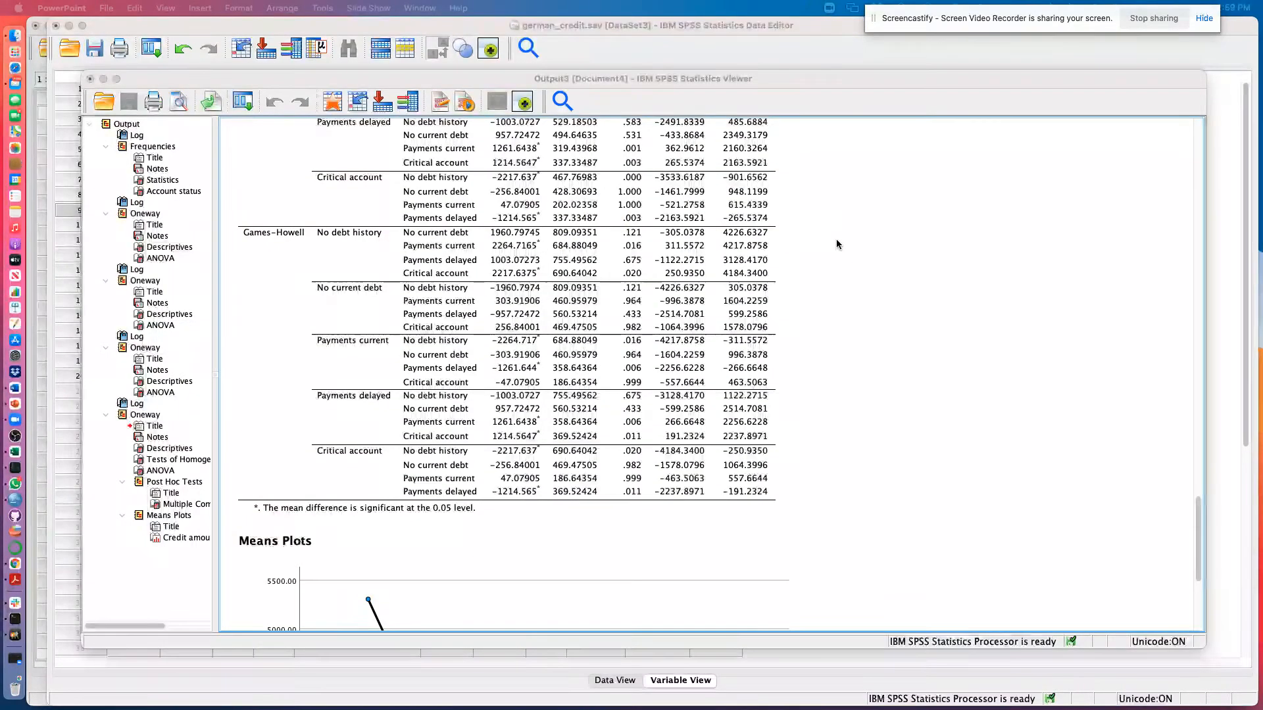
{"action": "left_click", "coordinate": [763, 237]}
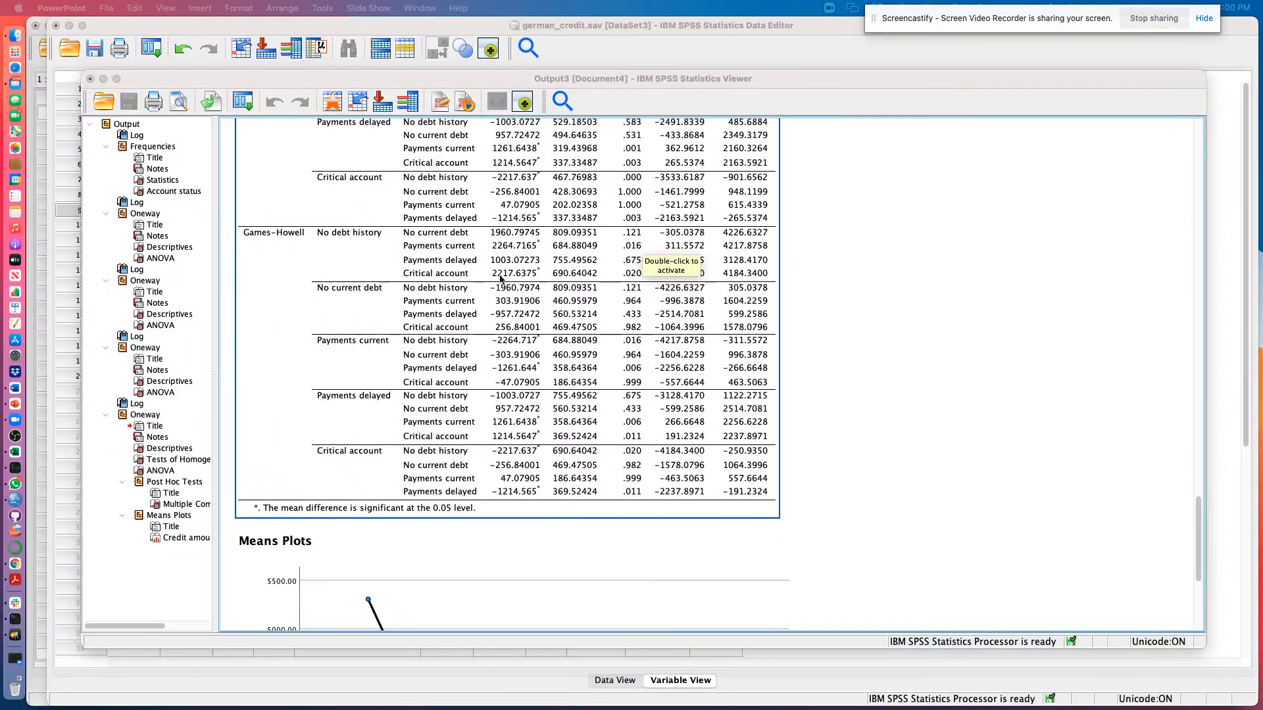
Compare the means plot of Credit amount across Account status groups with the Games-Howell pairwise differences
{"action": "scroll", "coordinate": [326, 230], "scroll_direction": "down", "scroll_amount": 5}
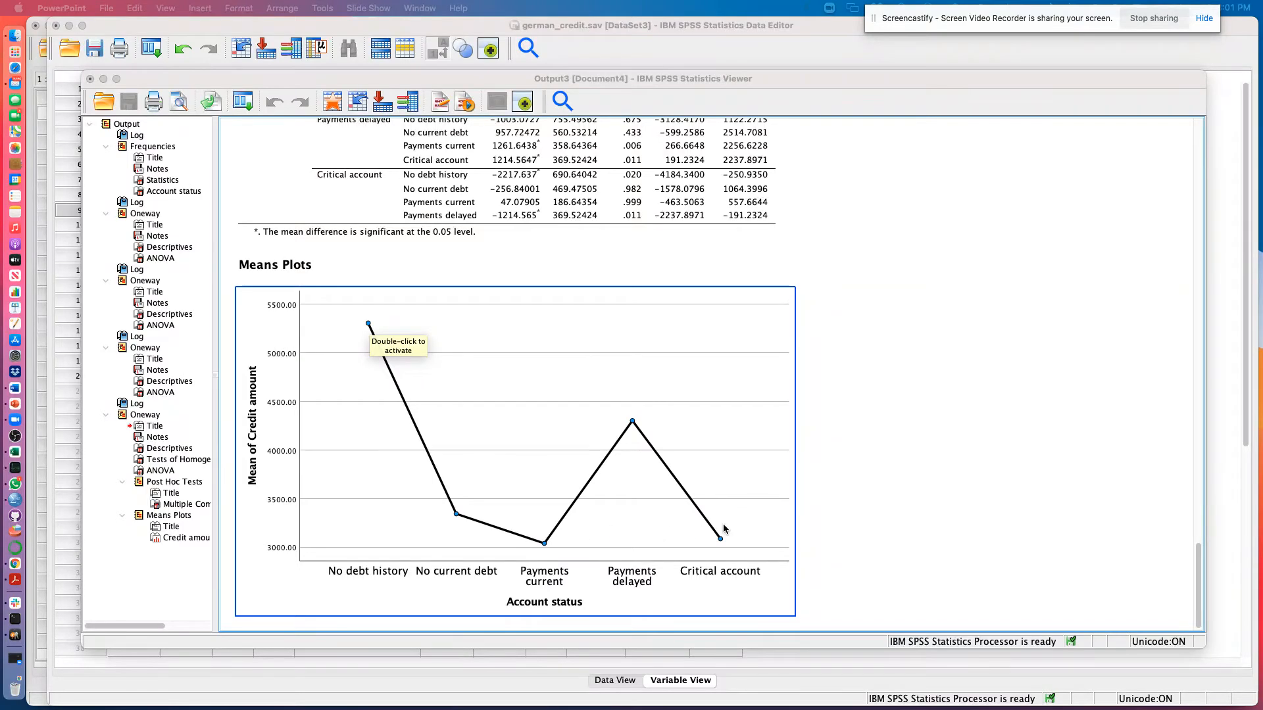
{"action": "scroll", "coordinate": [732, 527], "scroll_direction": "up", "scroll_amount": 10}
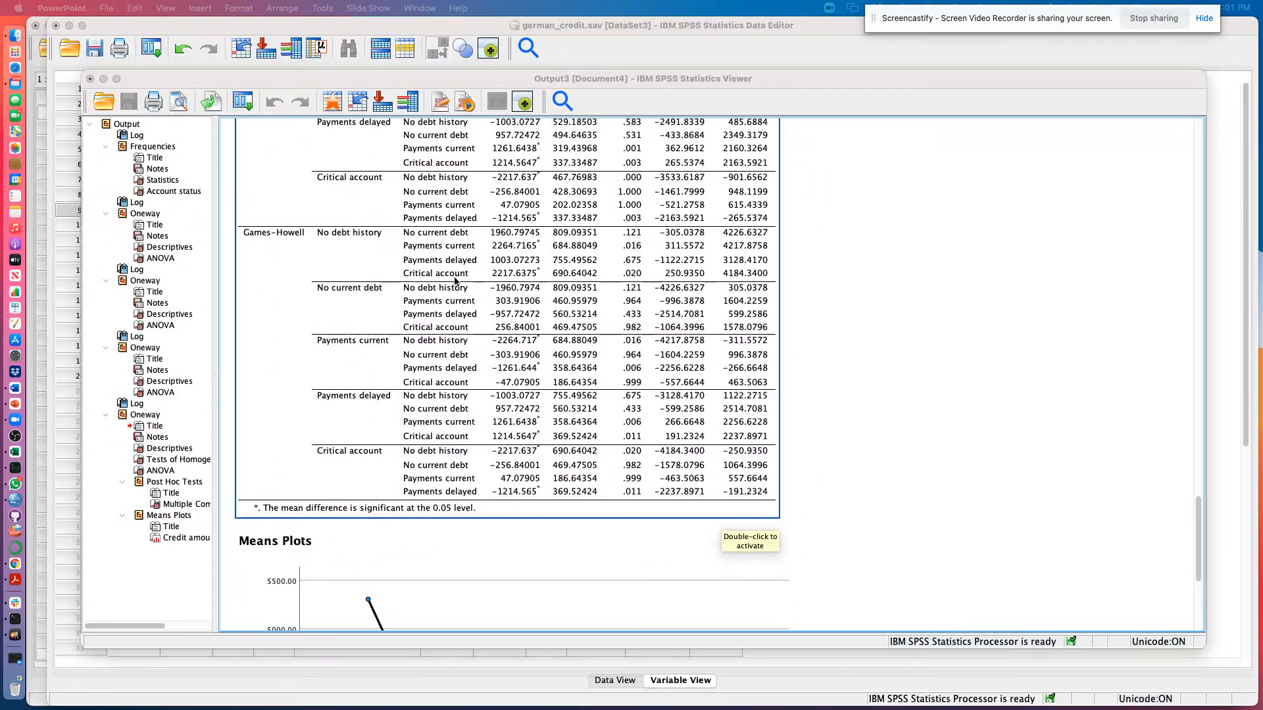
{"action": "scroll", "coordinate": [448, 282], "scroll_direction": "down", "scroll_amount": 9}
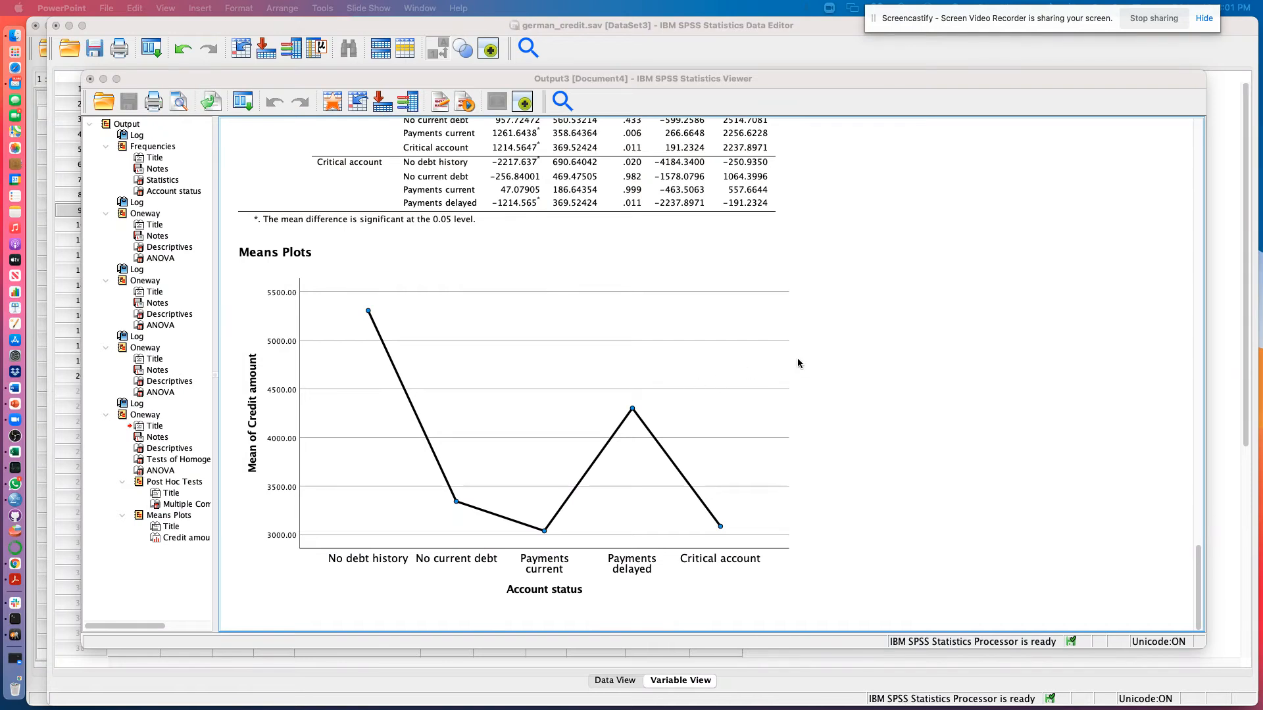
Revisit the group sizes in the Descriptives table and the homogeneity of variance results of the latest Oneway output
{"action": "scroll", "coordinate": [797, 358], "scroll_direction": "up", "scroll_amount": 8}
{"action": "scroll", "coordinate": [800, 358], "scroll_direction": "up", "scroll_amount": 15}
{"action": "left_click", "coordinate": [720, 366]}
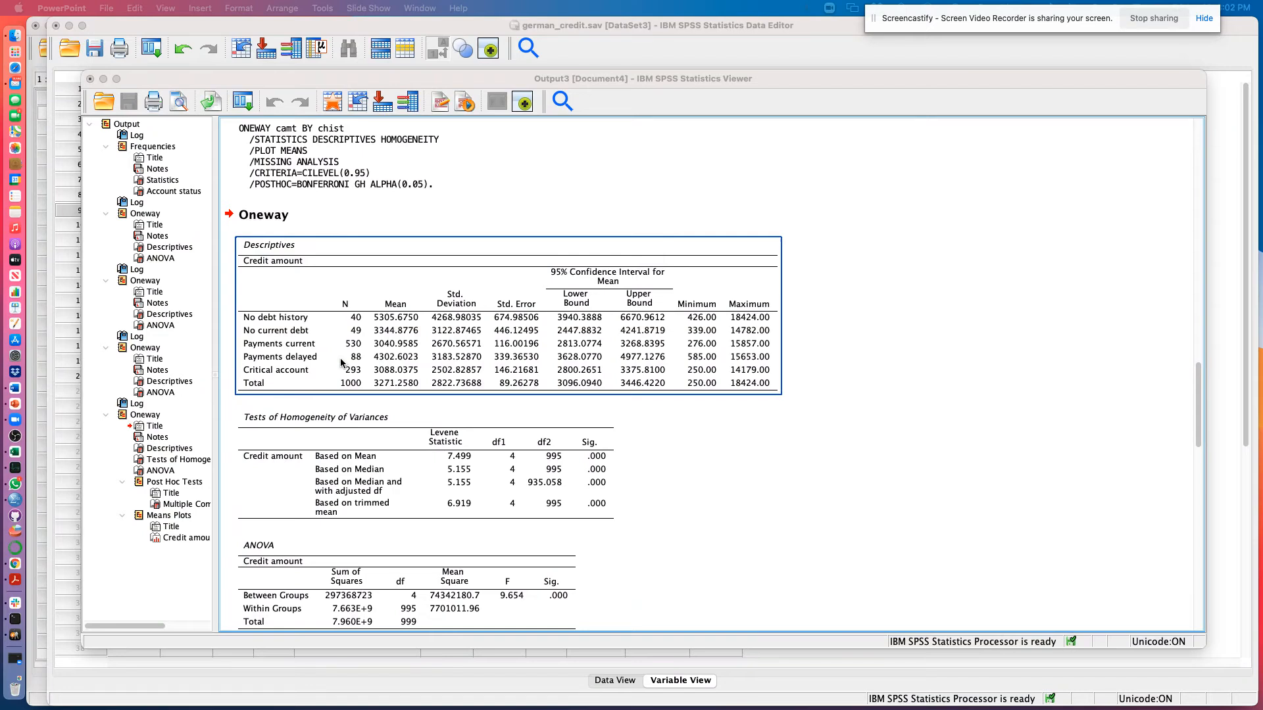
{"action": "left_click", "coordinate": [591, 403]}
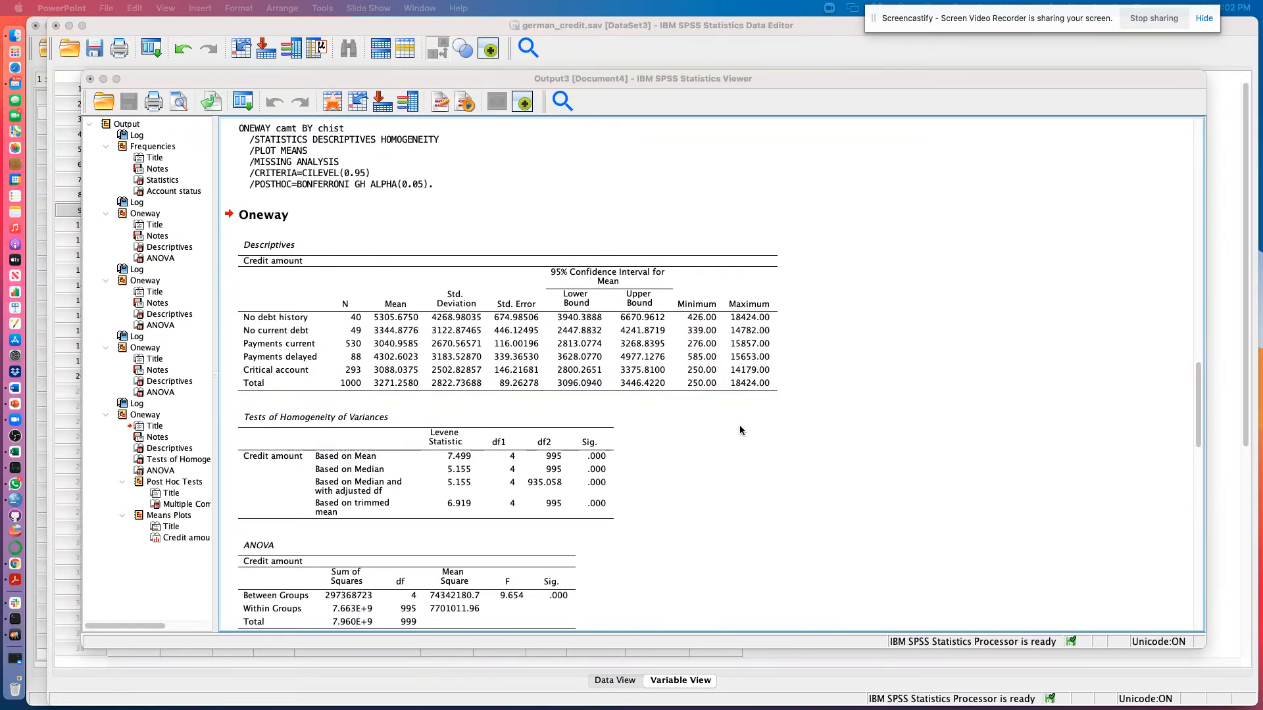
{"action": "left_click", "coordinate": [572, 512]}
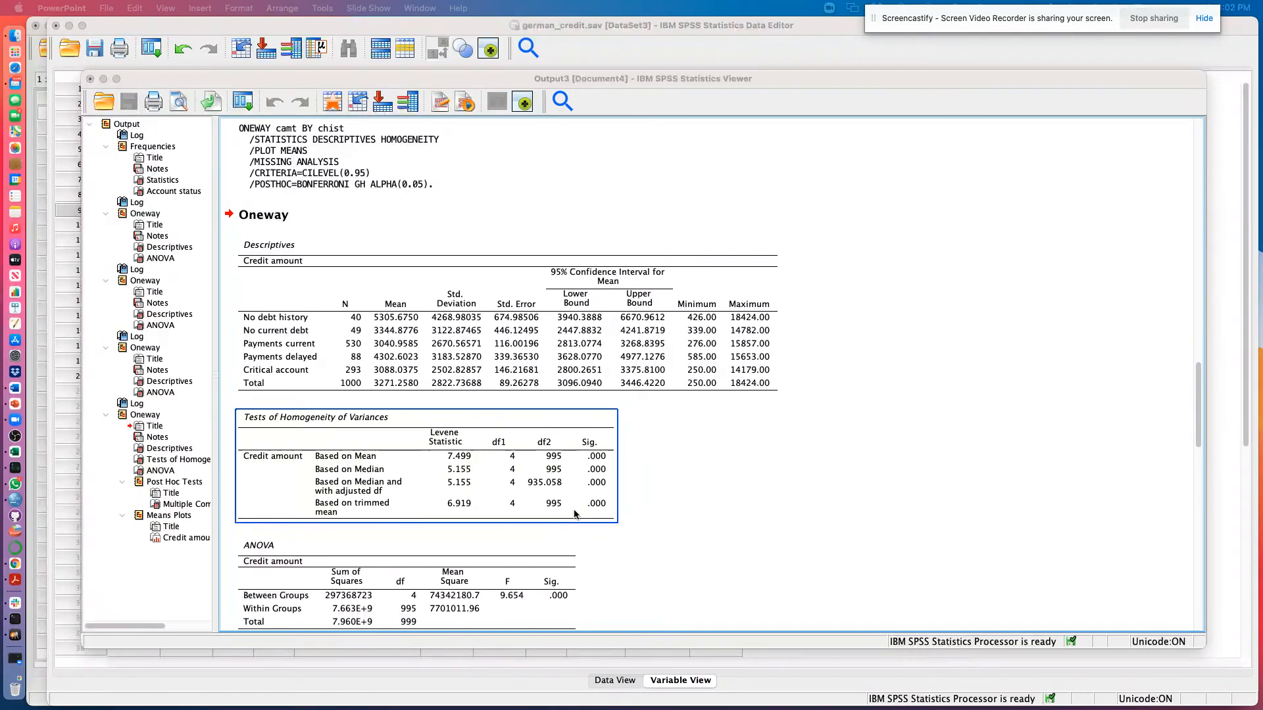
{"action": "left_click", "coordinate": [688, 485]}
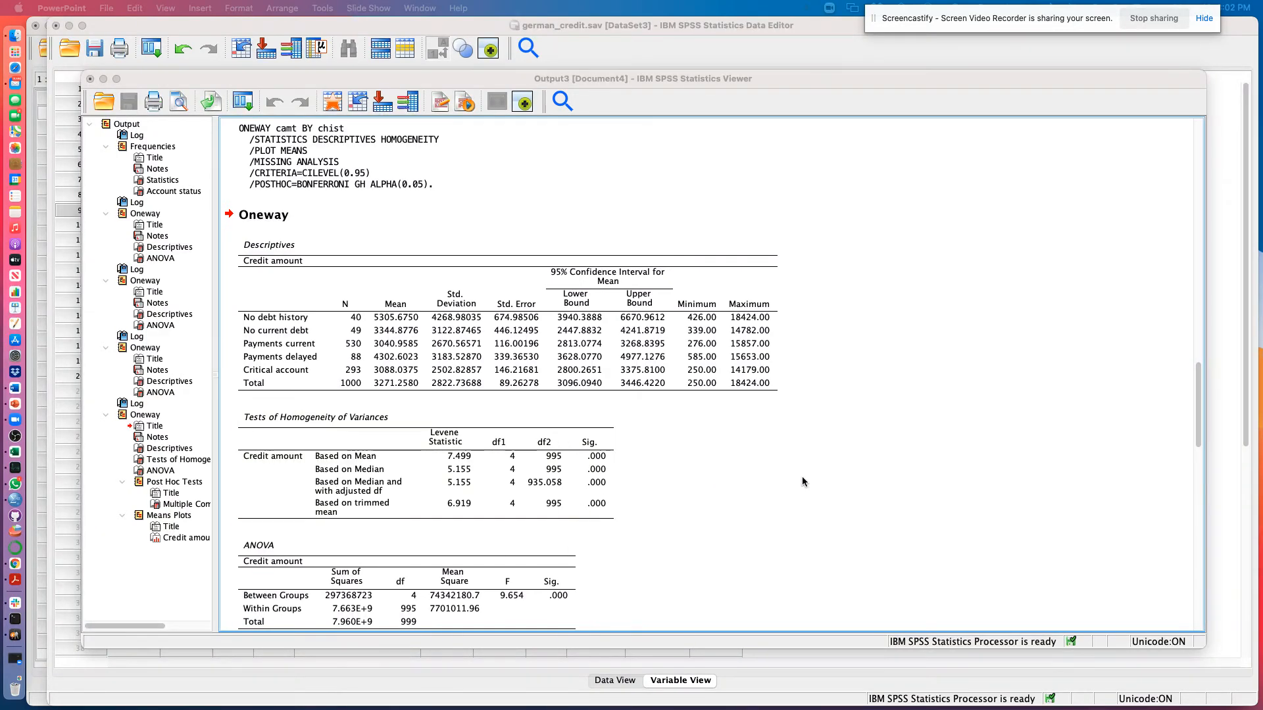
{"action": "scroll", "coordinate": [801, 475], "scroll_direction": "down", "scroll_amount": 2}
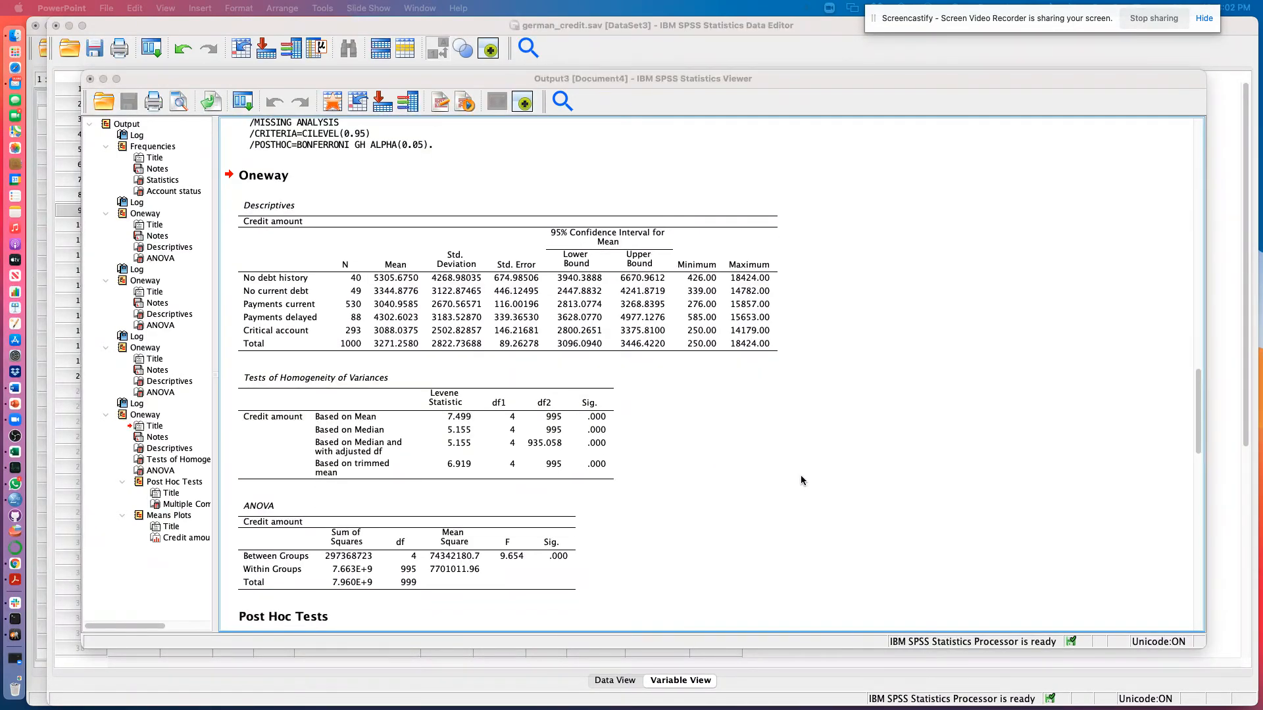
{"action": "scroll", "coordinate": [803, 474], "scroll_direction": "up", "scroll_amount": 5}
{"action": "scroll", "coordinate": [803, 475], "scroll_direction": "down", "scroll_amount": 2}
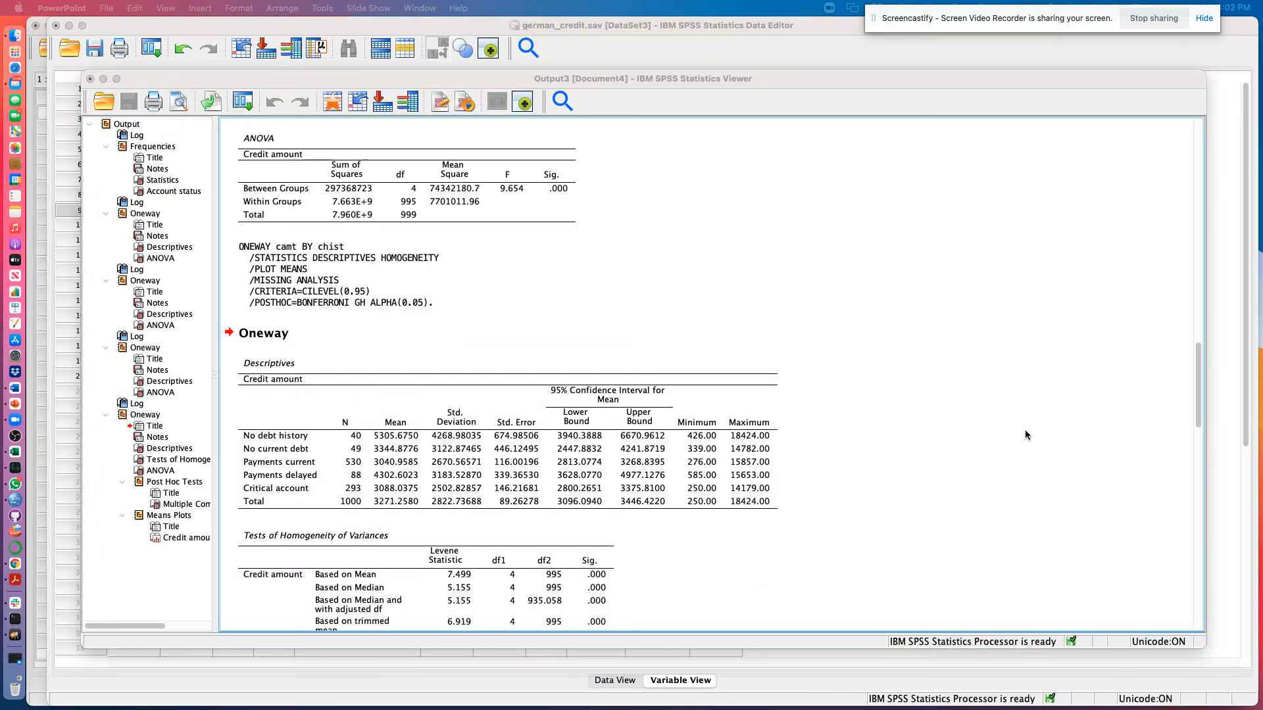
Review the Descriptives and ANOVA tables from the earlier Account status run made without post hoc tests
{"action": "scroll", "coordinate": [1024, 436], "scroll_direction": "up", "scroll_amount": 3}
{"action": "scroll", "coordinate": [1024, 436], "scroll_direction": "up", "scroll_amount": 3}
{"action": "left_click", "coordinate": [503, 247]}
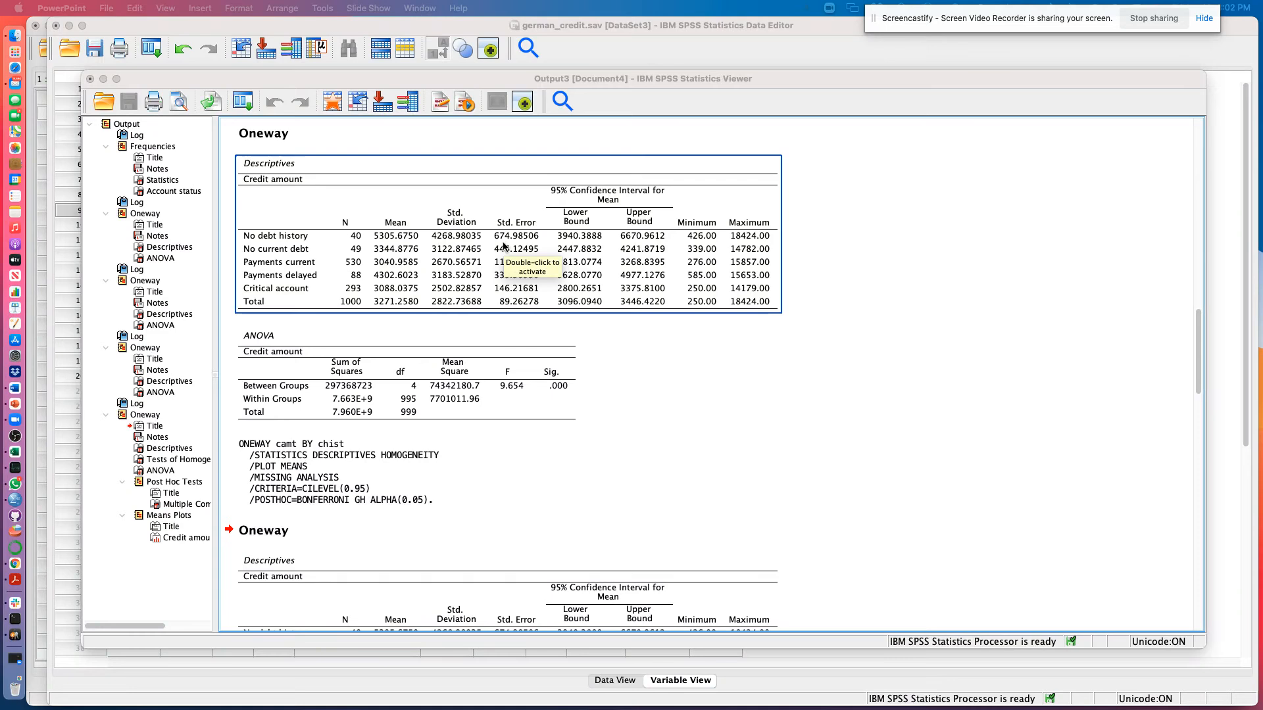
{"action": "left_click", "coordinate": [416, 333]}
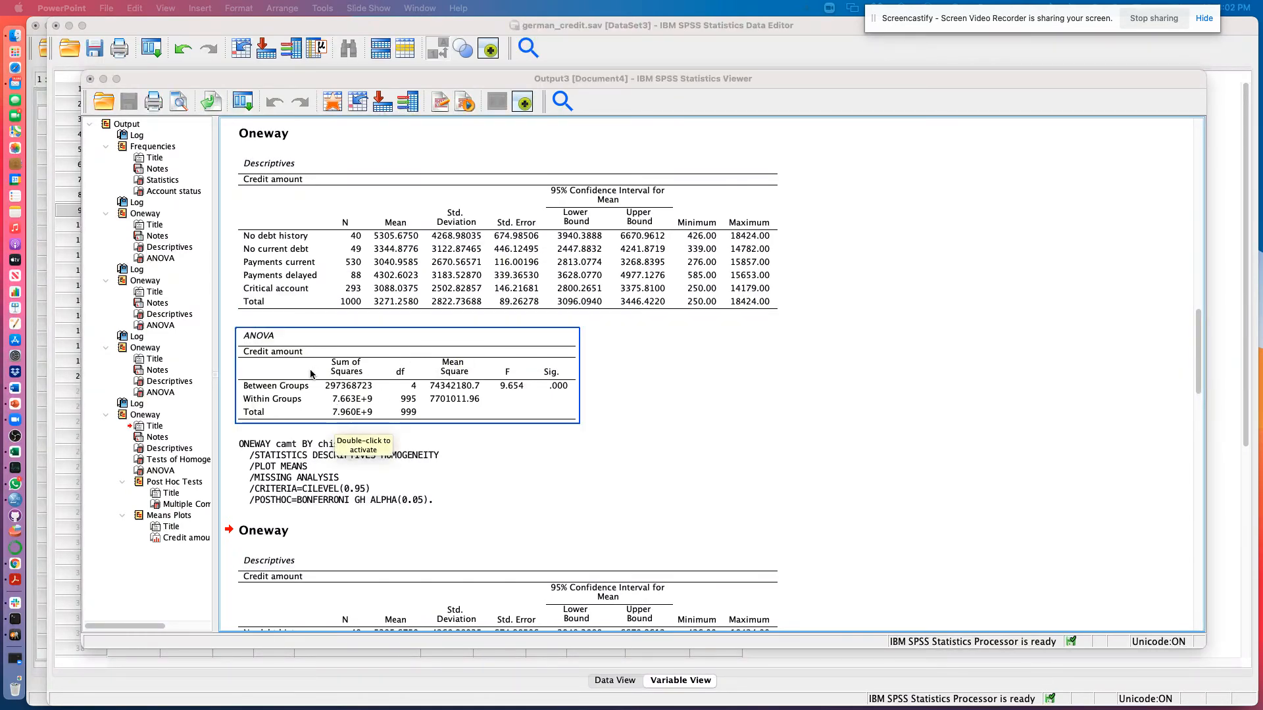
Recheck the homogeneity tests of the latest run and compare the Bonferroni significance values with the Games-Howell ones
{"action": "scroll", "coordinate": [417, 358], "scroll_direction": "down", "scroll_amount": 12}
{"action": "scroll", "coordinate": [463, 360], "scroll_direction": "up", "scroll_amount": 2}
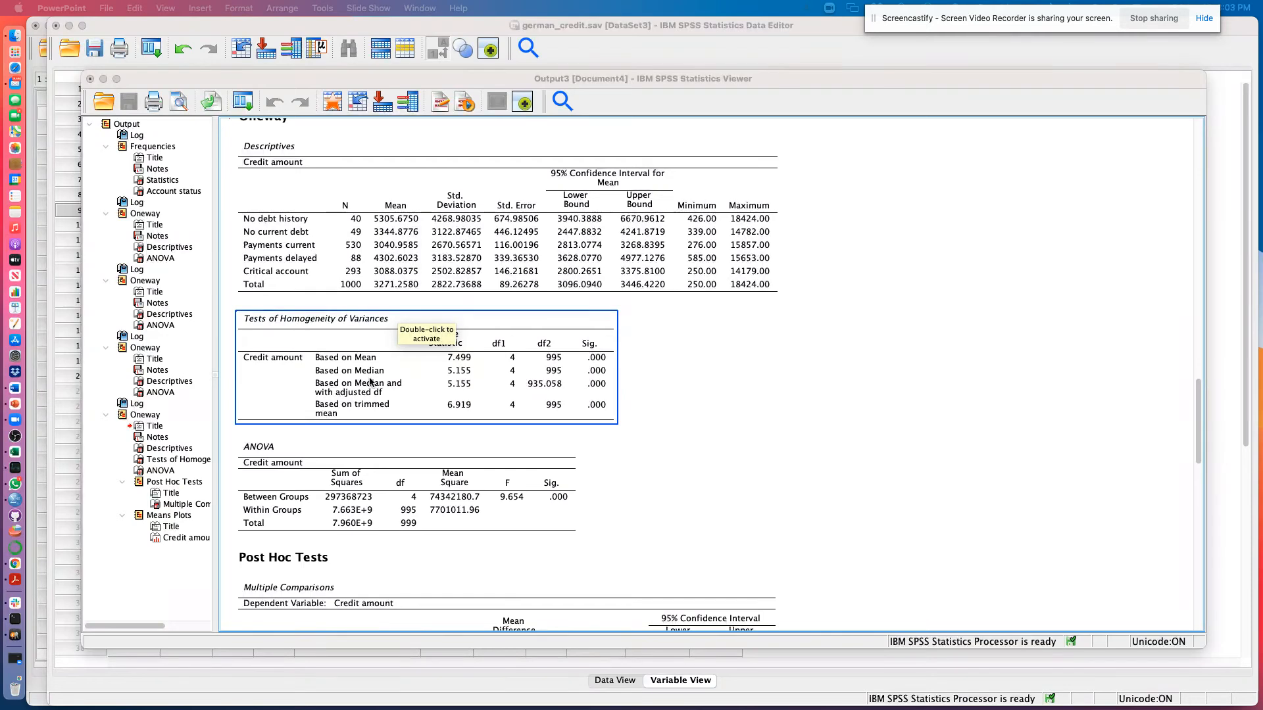
{"action": "scroll", "coordinate": [369, 382], "scroll_direction": "down", "scroll_amount": 14}
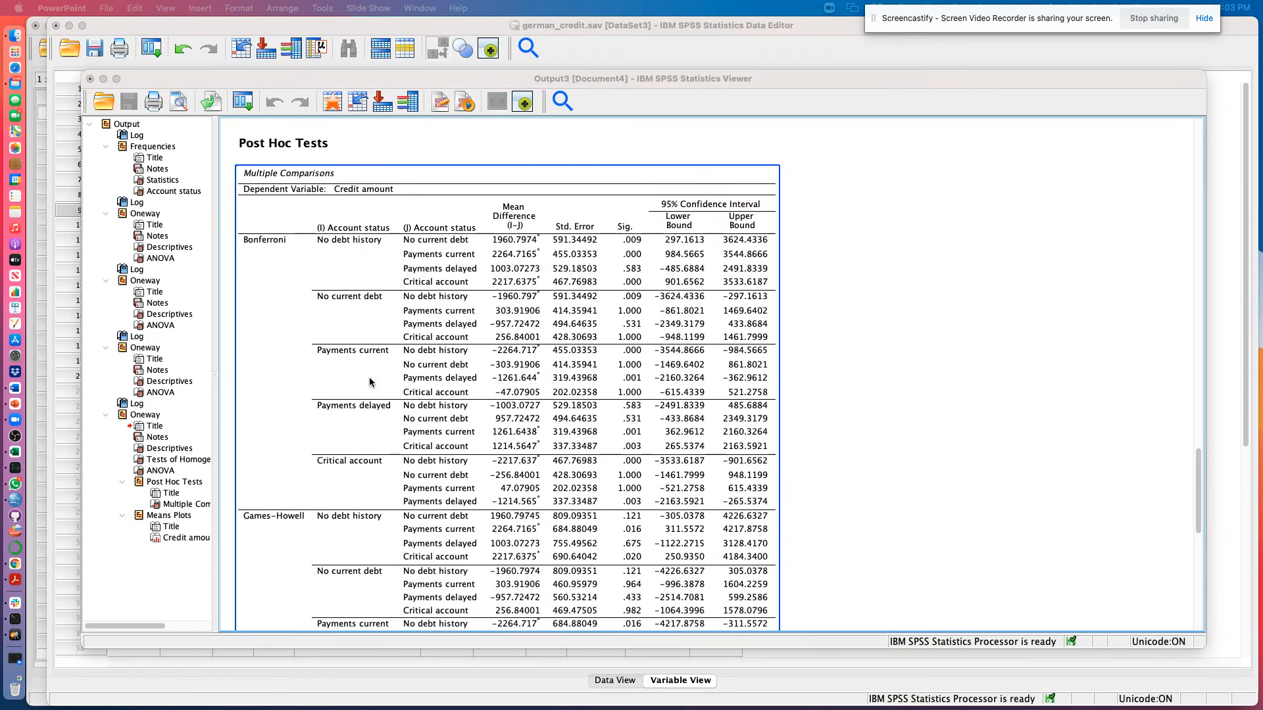
{"action": "scroll", "coordinate": [370, 382], "scroll_direction": "down", "scroll_amount": 3}
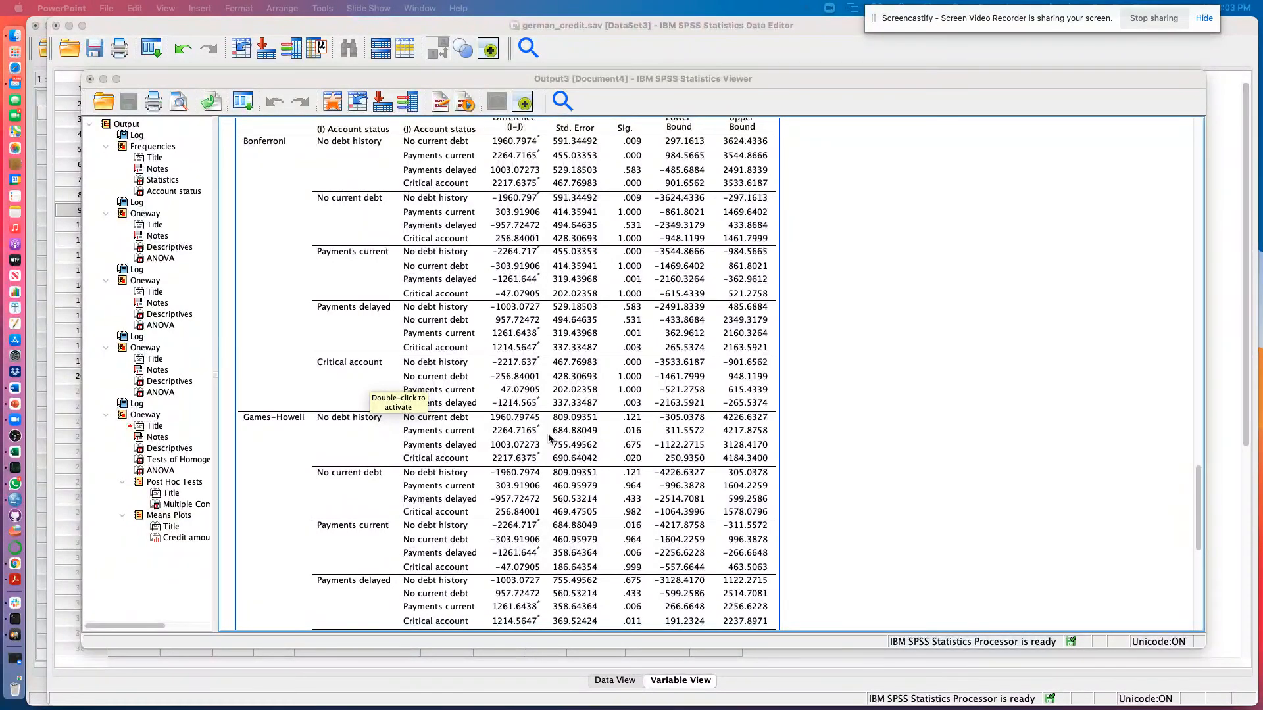
{"action": "left_click", "coordinate": [785, 429]}
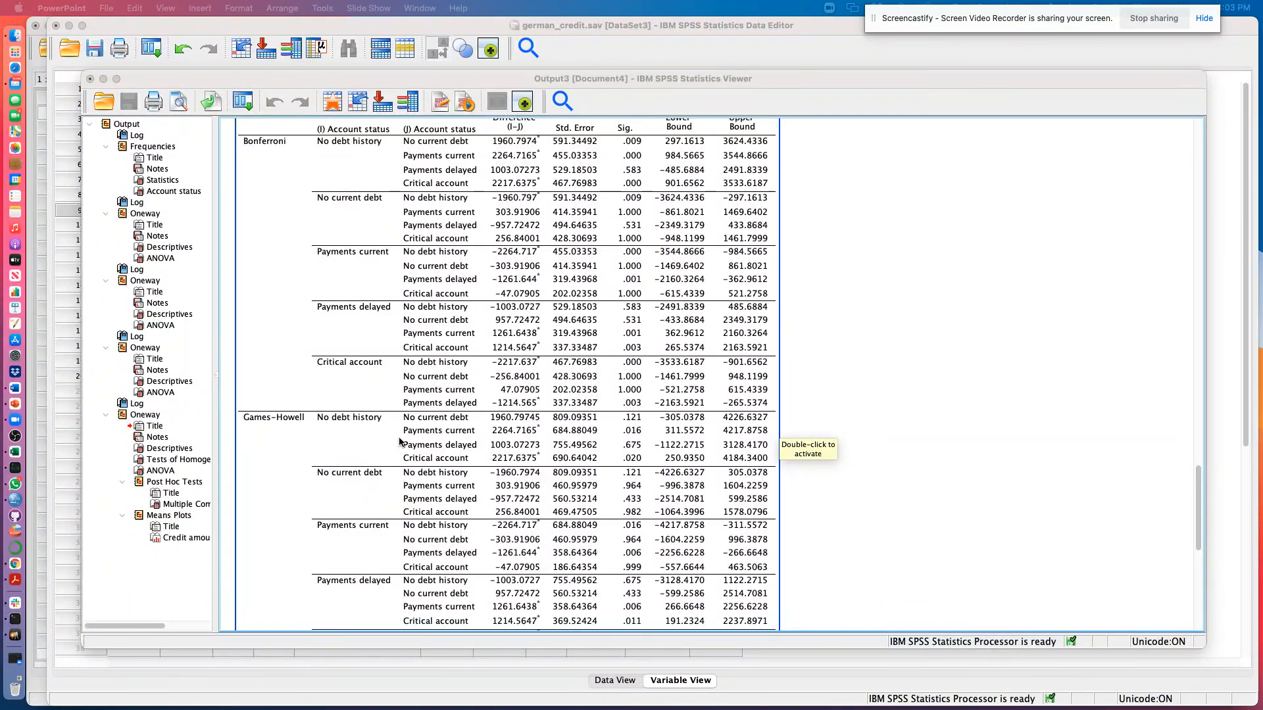
{"action": "scroll", "coordinate": [470, 432], "scroll_direction": "down", "scroll_amount": 5}
{"action": "scroll", "coordinate": [470, 432], "scroll_direction": "up", "scroll_amount": 10}
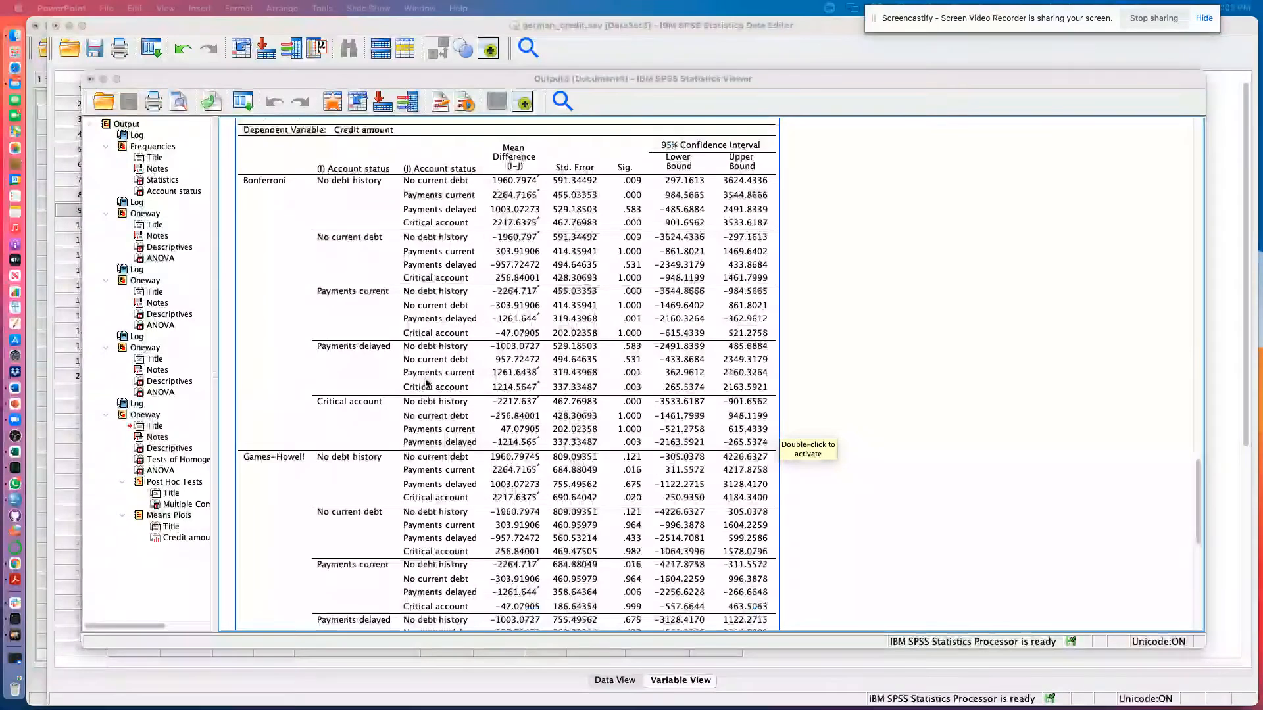
Review the Bonferroni and Games-Howell comparisons and the ONEWAY syntax log of the latest Account status run
{"action": "left_click", "coordinate": [313, 287]}
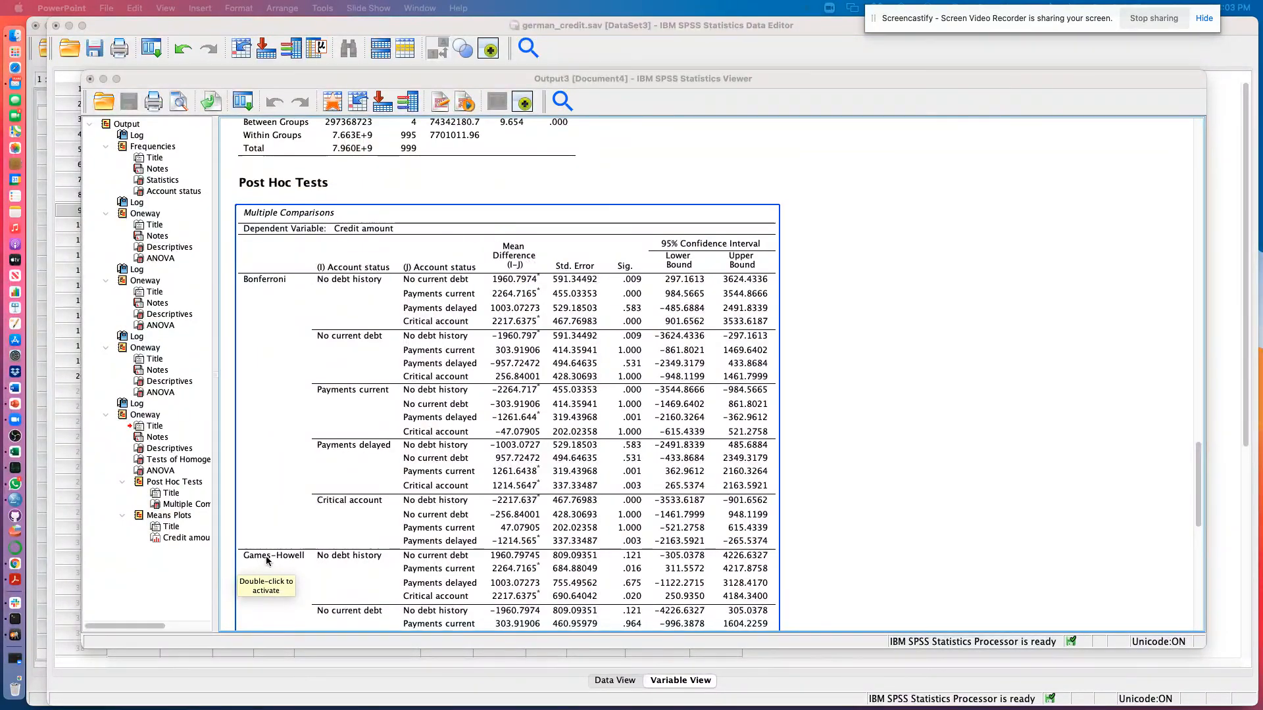
{"action": "scroll", "coordinate": [266, 560], "scroll_direction": "down", "scroll_amount": 5}
{"action": "scroll", "coordinate": [492, 487], "scroll_direction": "up", "scroll_amount": 10}
{"action": "scroll", "coordinate": [492, 486], "scroll_direction": "up", "scroll_amount": 10}
{"action": "scroll", "coordinate": [493, 486], "scroll_direction": "down", "scroll_amount": 1}
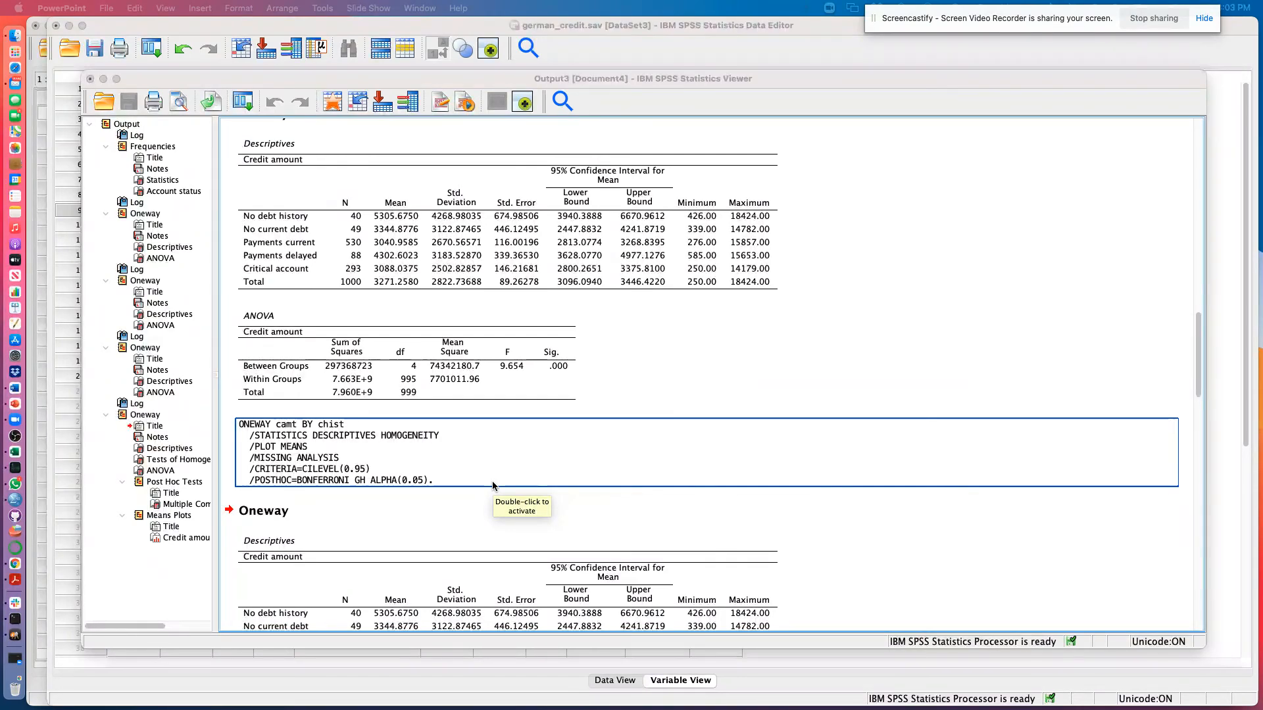
{"action": "left_click", "coordinate": [528, 294]}
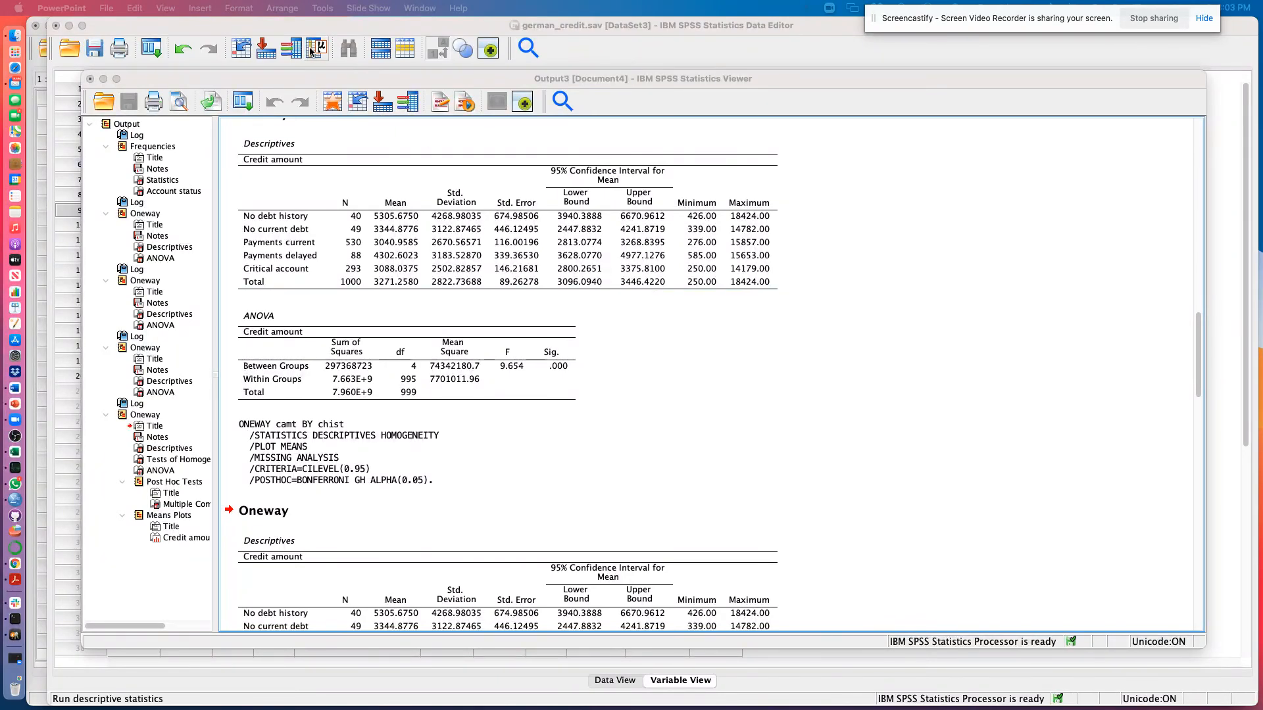
Set up an Explore analysis of Credit amount, replacing the # of existing credits factor with Residence length
{"action": "left_click", "coordinate": [848, 77]}
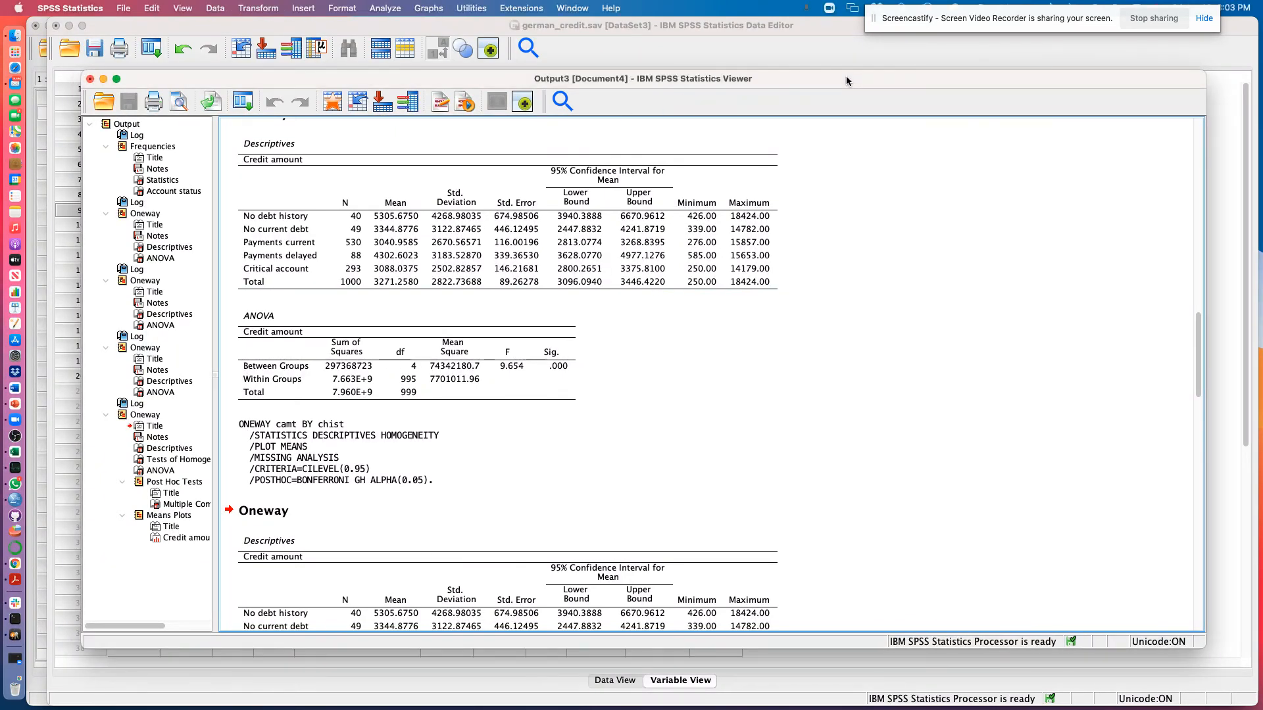
{"action": "left_click", "coordinate": [385, 9]}
{"action": "mouse_move", "coordinate": [428, 8]}
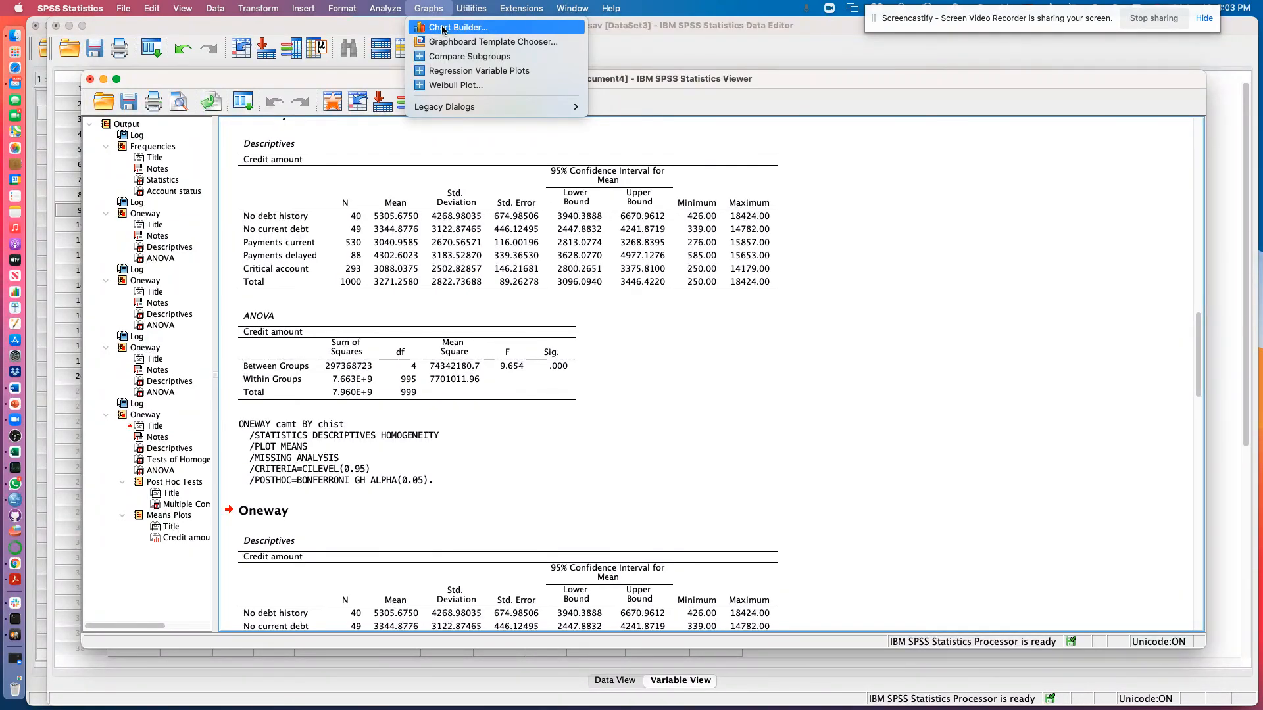
{"action": "mouse_move", "coordinate": [386, 9]}
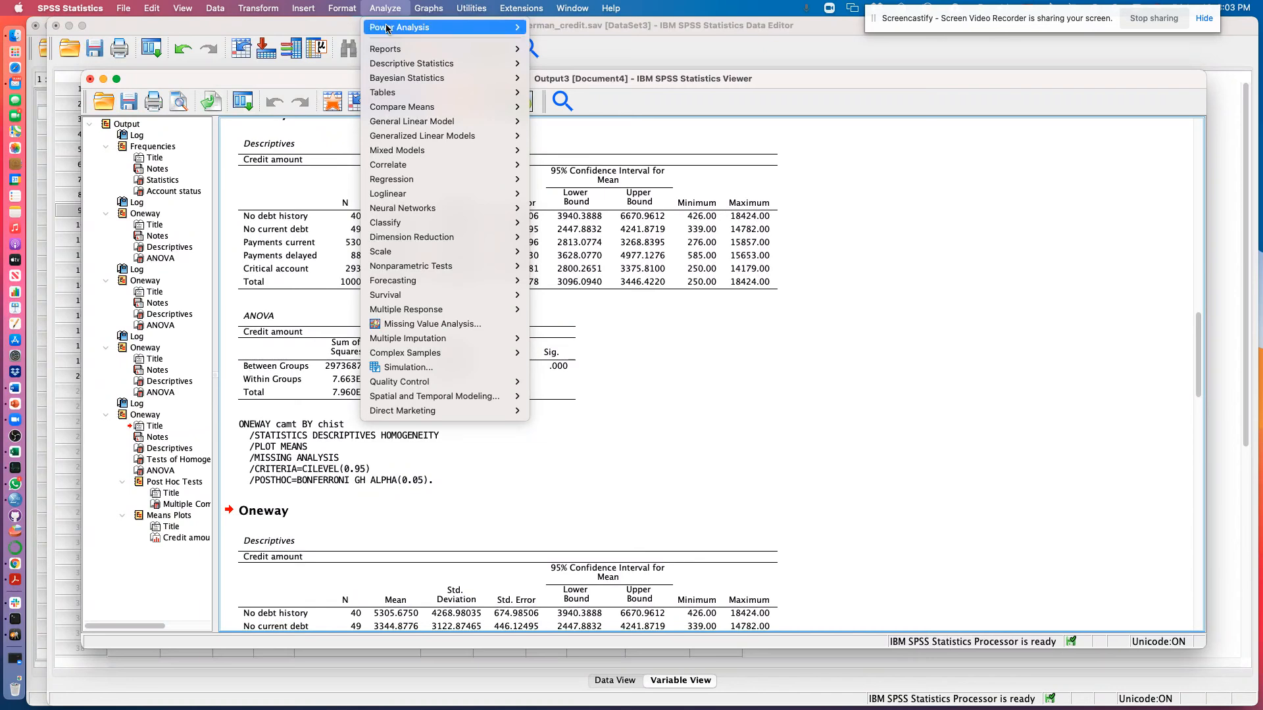
{"action": "mouse_move", "coordinate": [418, 64]}
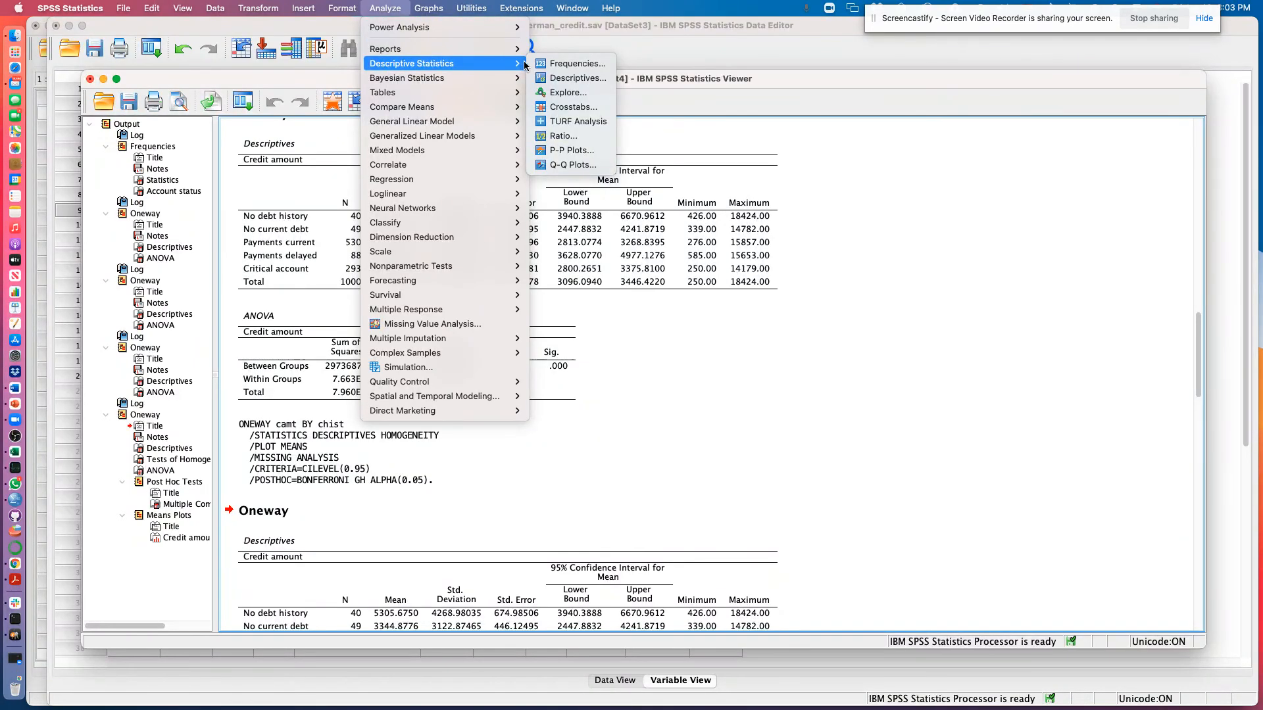
{"action": "left_click", "coordinate": [577, 93]}
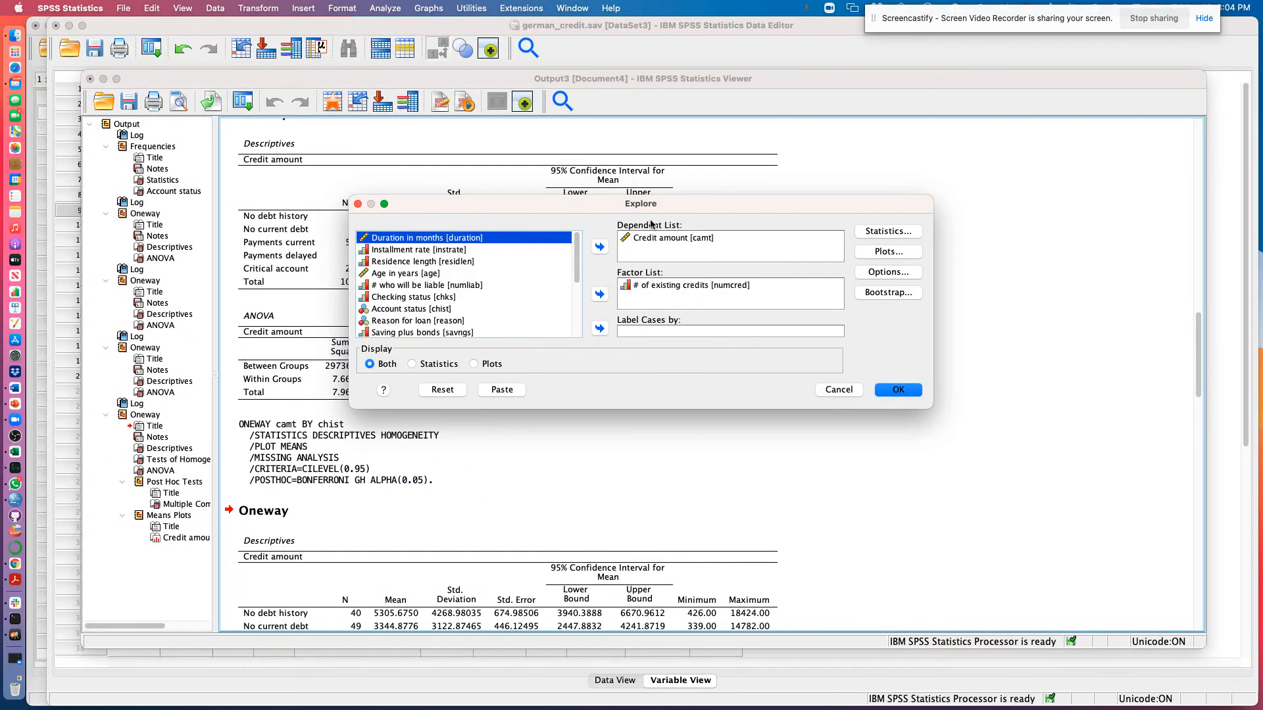
{"action": "left_click", "coordinate": [692, 287]}
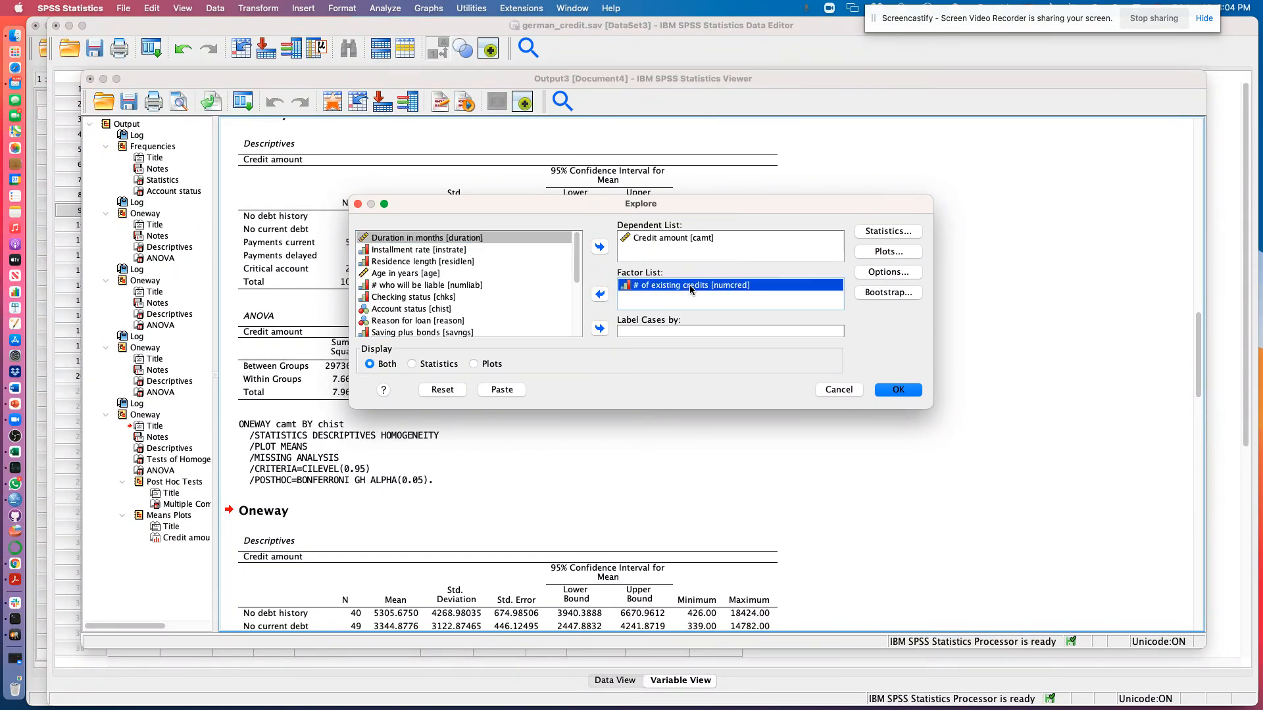
{"action": "left_click", "coordinate": [599, 295]}
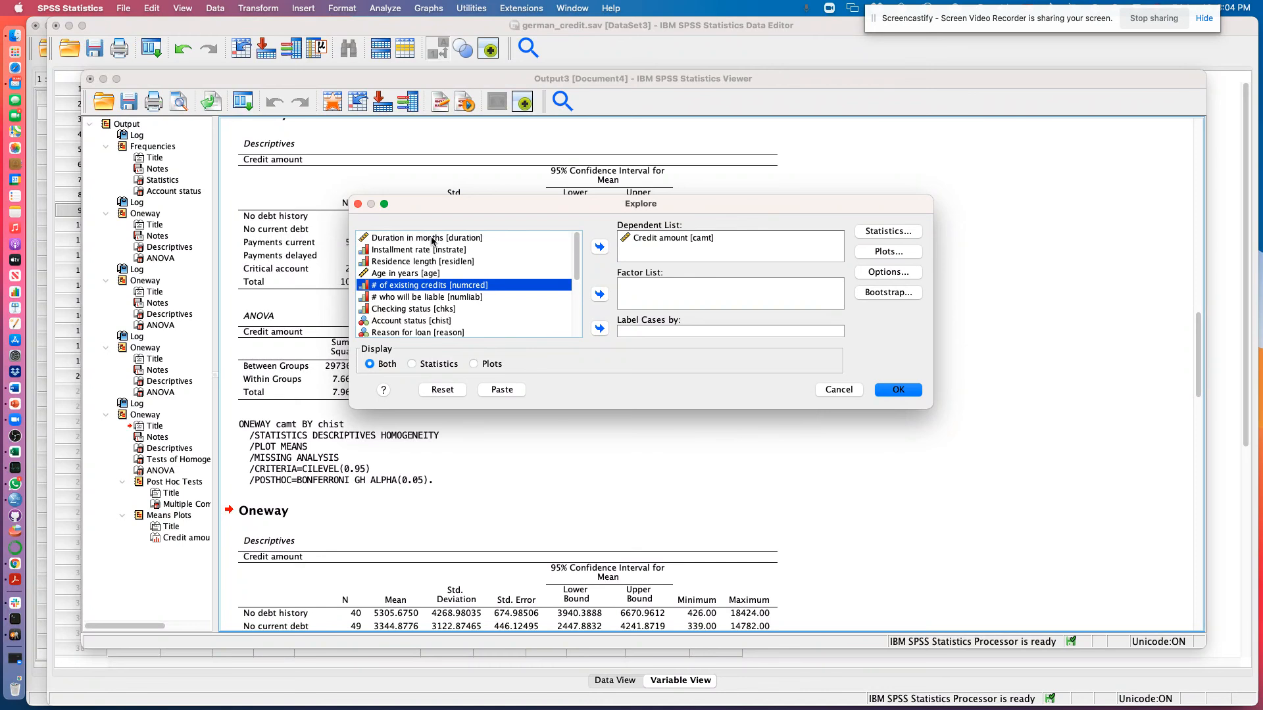
{"action": "left_click", "coordinate": [413, 262]}
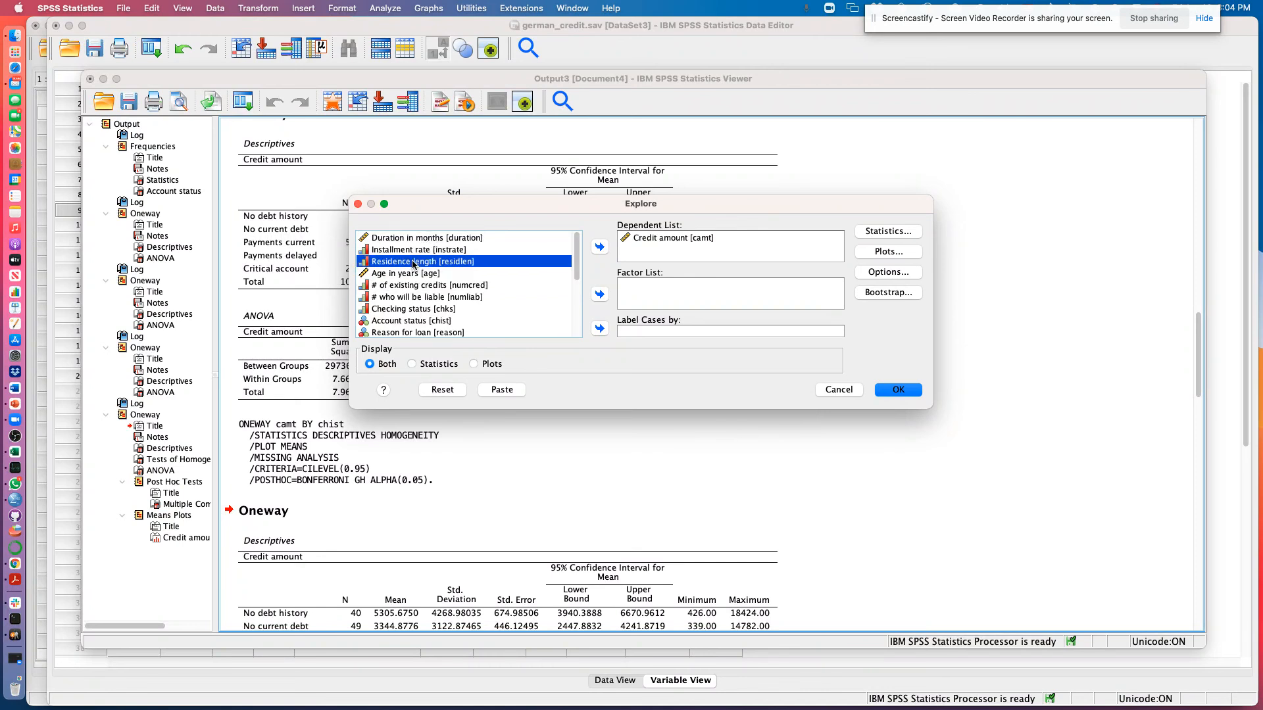
{"action": "left_click", "coordinate": [599, 294]}
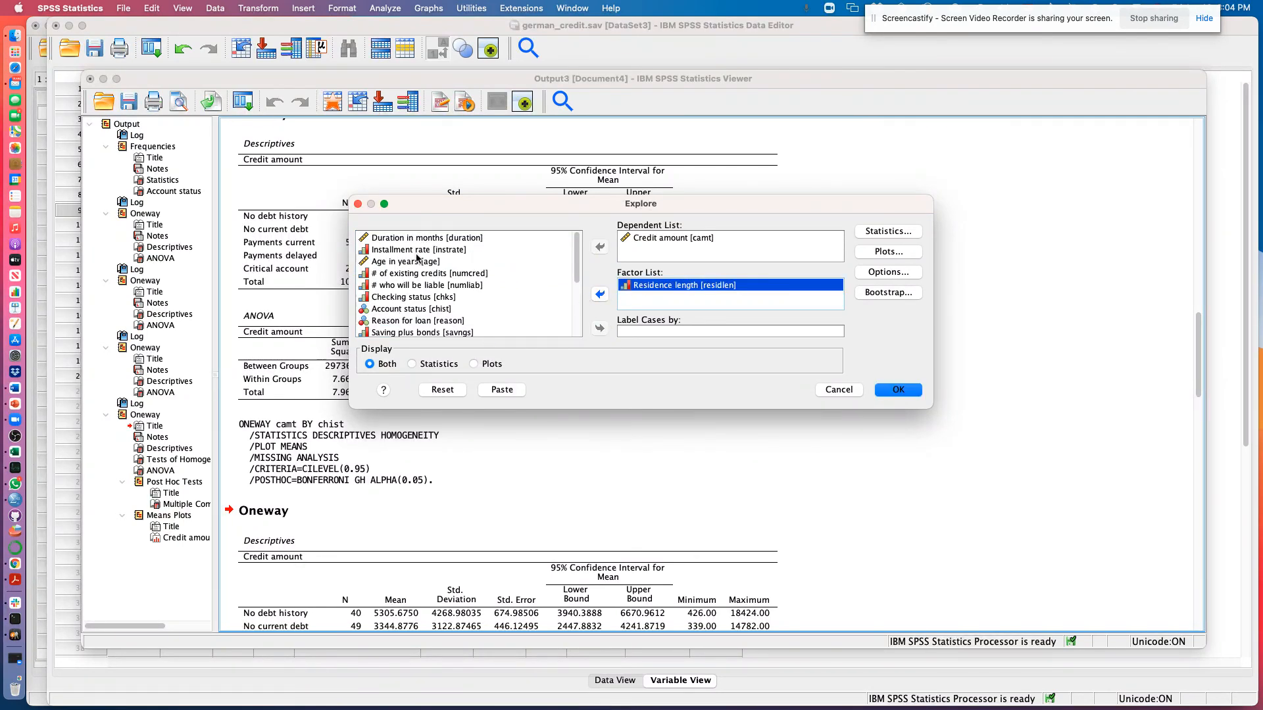
Run the Explore analysis with descriptives at a 95% confidence interval, boxplots with factor levels together, and histograms
{"action": "left_click", "coordinate": [880, 232]}
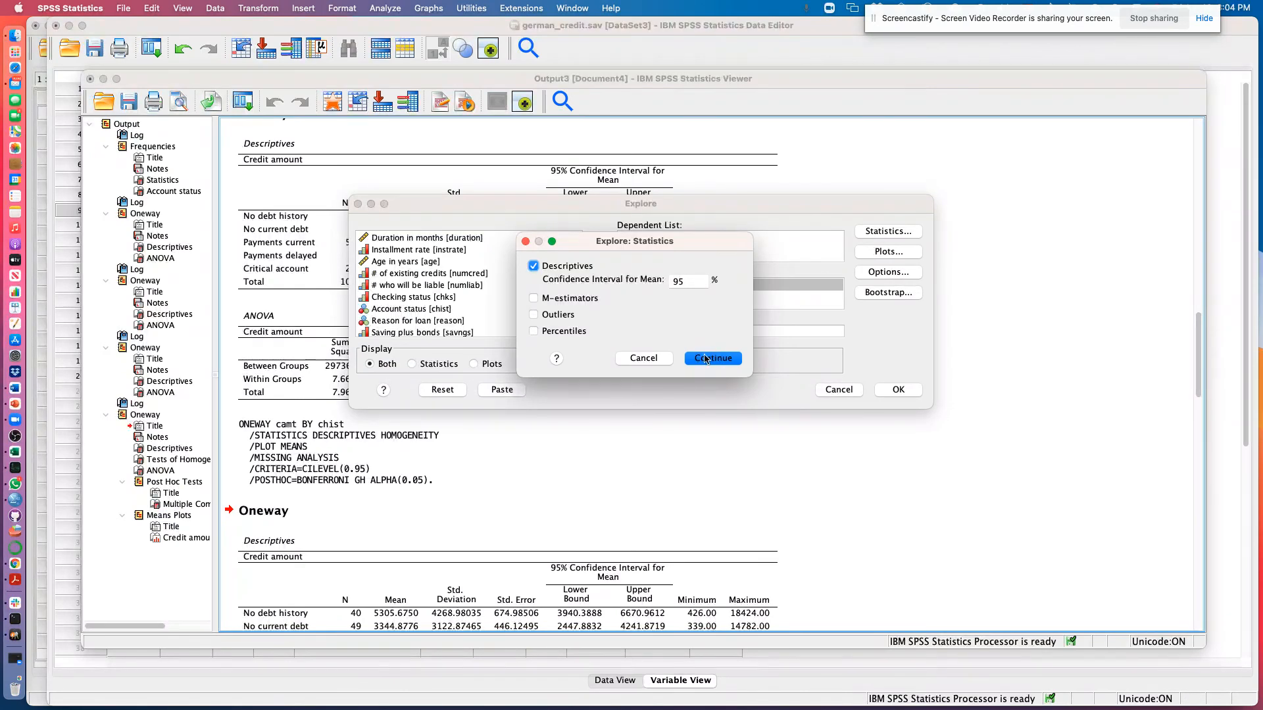
{"action": "left_click", "coordinate": [713, 356]}
{"action": "left_click", "coordinate": [888, 252]}
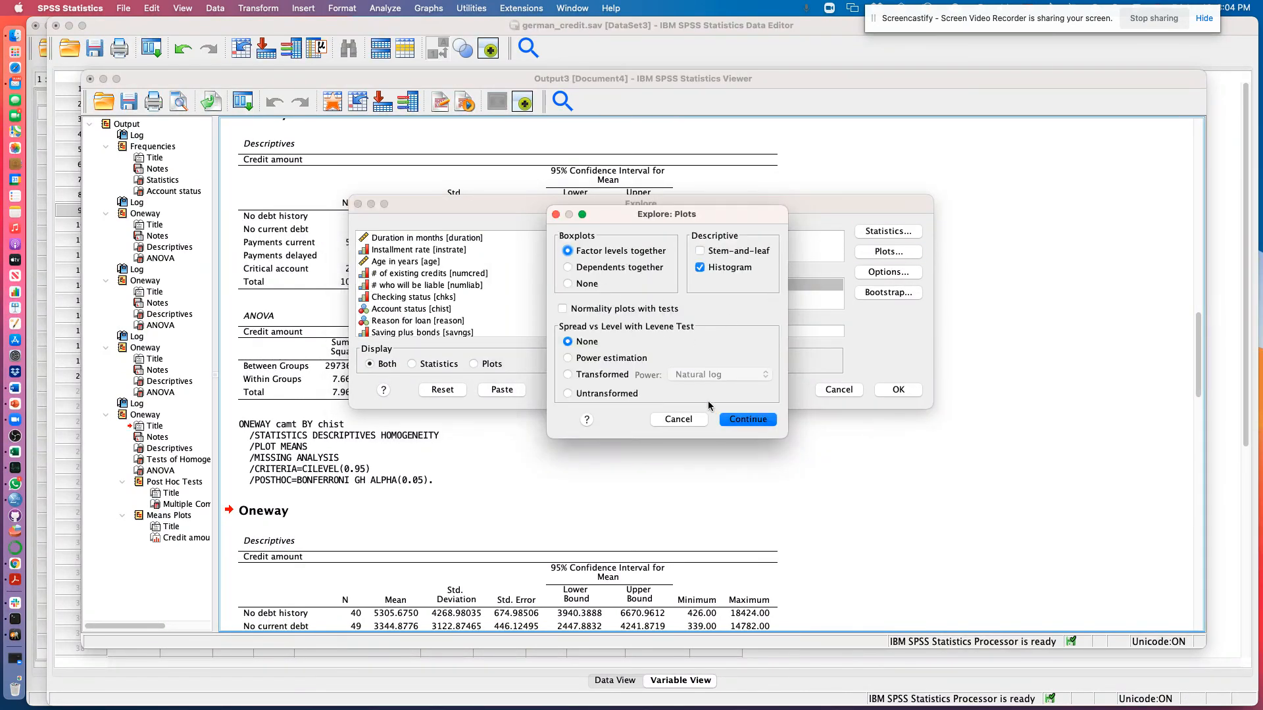
{"action": "left_click", "coordinate": [749, 421]}
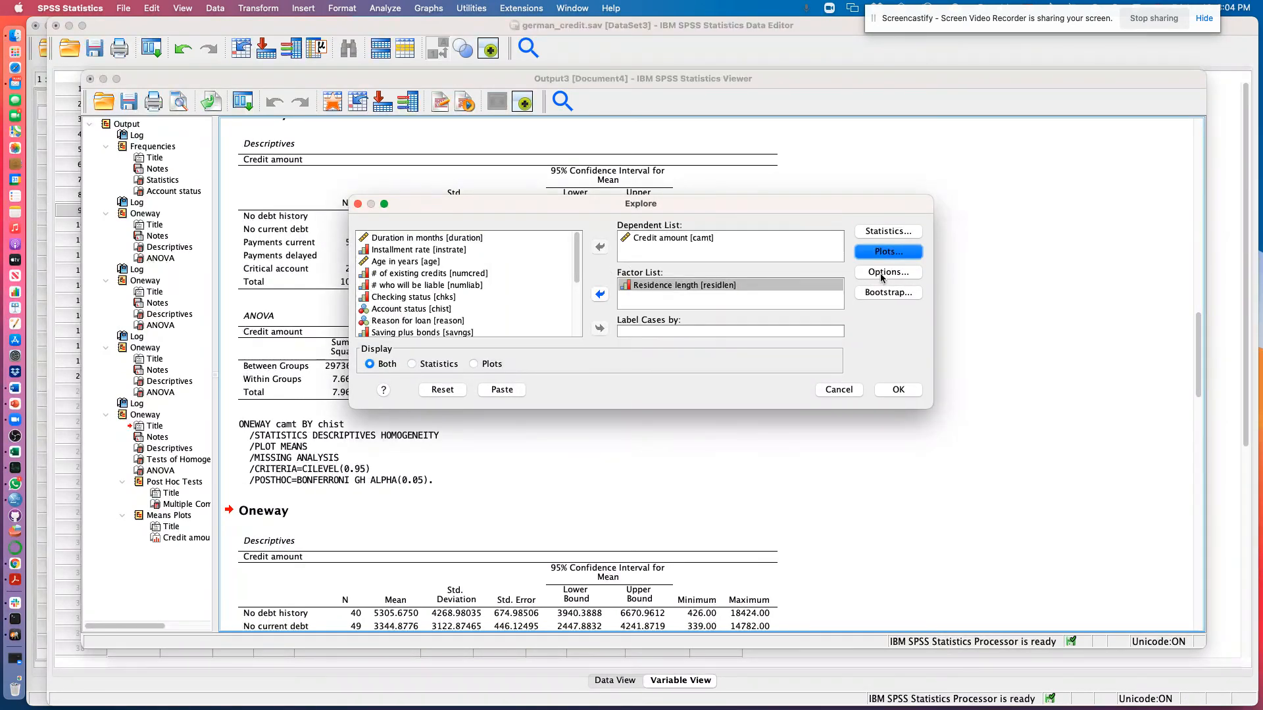
{"action": "left_click", "coordinate": [898, 390]}
Examine the Explore output's histograms and boxplots of Credit amount for each Residence length group
{"action": "scroll", "coordinate": [421, 276], "scroll_direction": "down", "scroll_amount": 3}
{"action": "scroll", "coordinate": [414, 293], "scroll_direction": "up", "scroll_amount": 4}
{"action": "scroll", "coordinate": [413, 292], "scroll_direction": "down", "scroll_amount": 10}
{"action": "scroll", "coordinate": [413, 292], "scroll_direction": "down", "scroll_amount": 7}
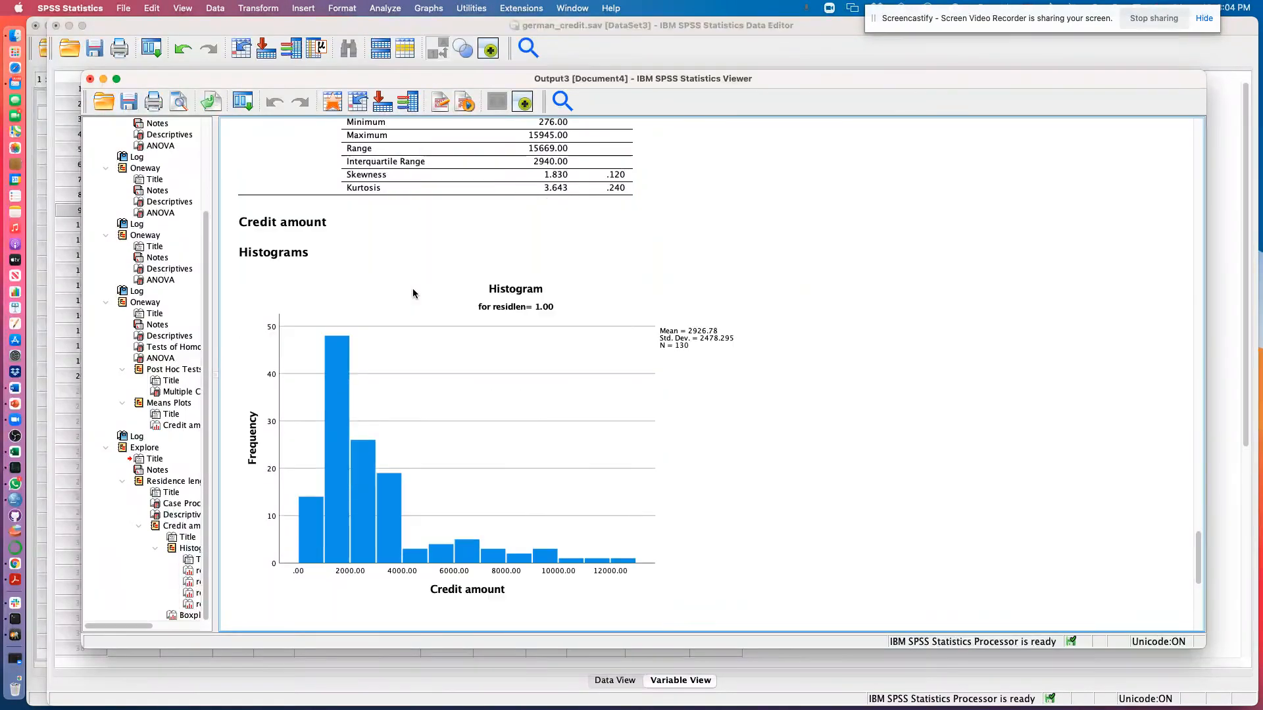
{"action": "scroll", "coordinate": [402, 342], "scroll_direction": "down", "scroll_amount": 13}
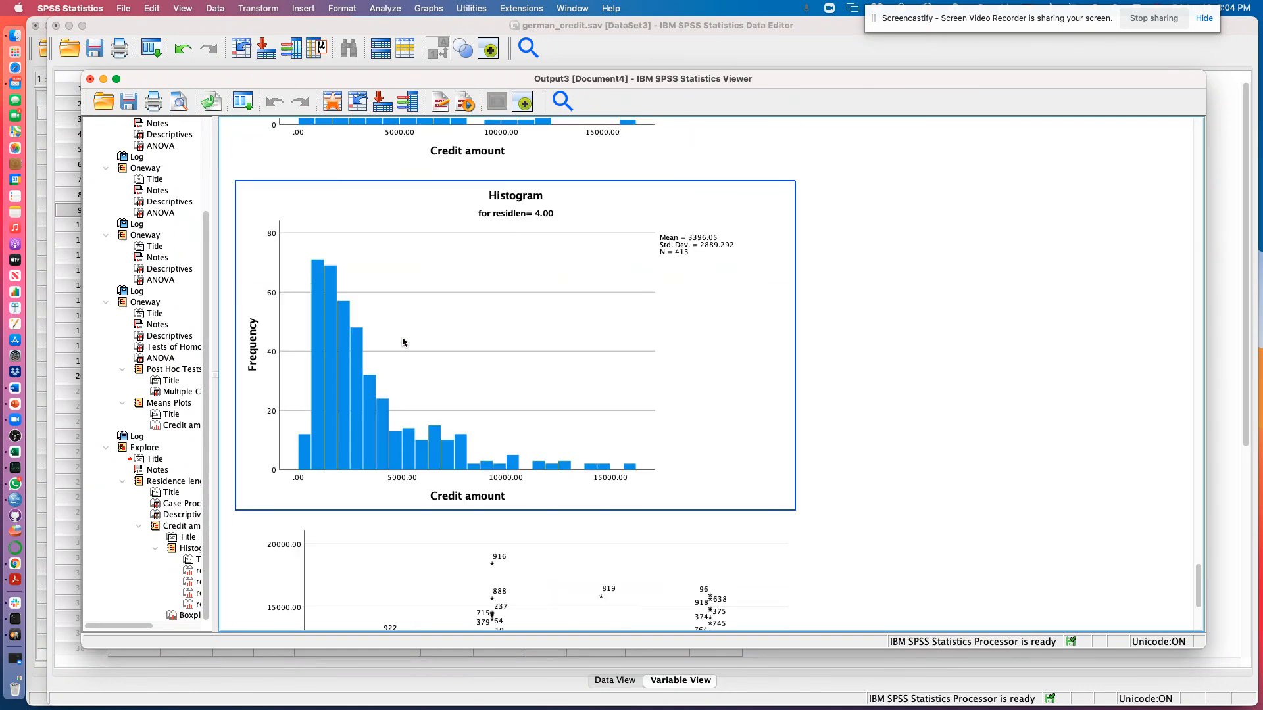
{"action": "scroll", "coordinate": [402, 342], "scroll_direction": "down", "scroll_amount": 7}
{"action": "scroll", "coordinate": [434, 247], "scroll_direction": "up", "scroll_amount": 6}
{"action": "scroll", "coordinate": [434, 249], "scroll_direction": "up", "scroll_amount": 3}
{"action": "scroll", "coordinate": [571, 345], "scroll_direction": "down", "scroll_amount": 7}
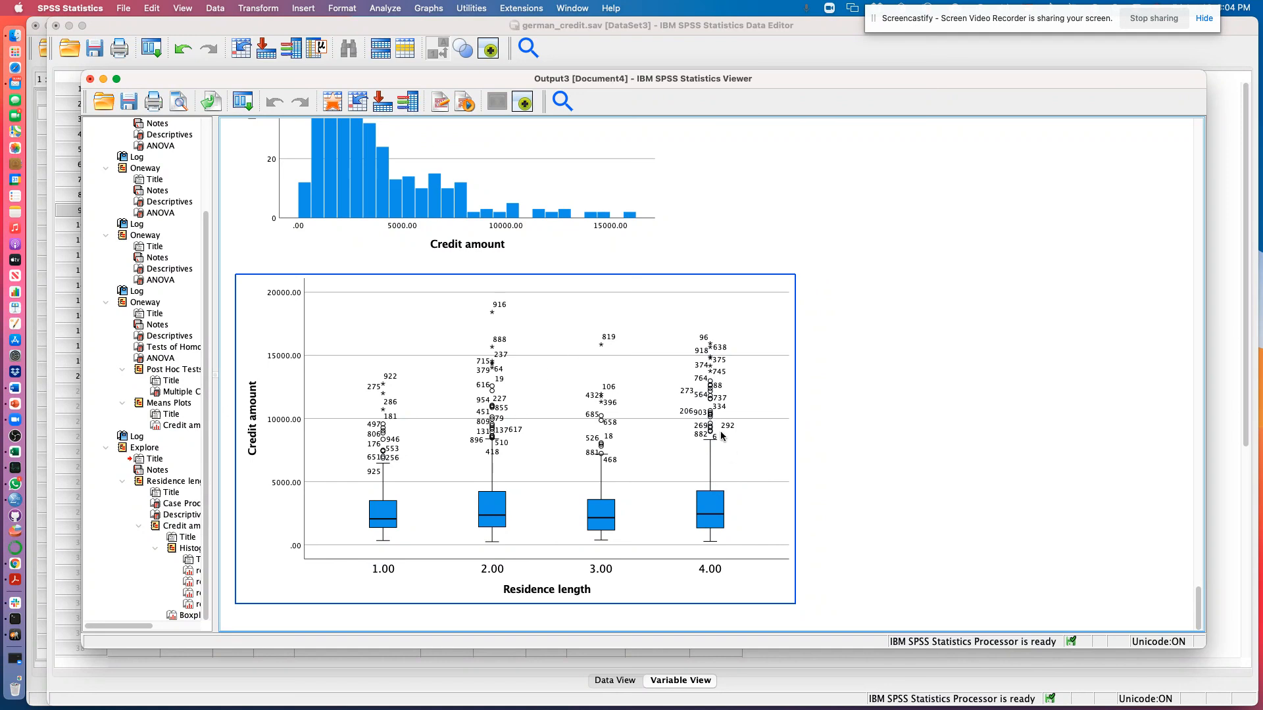